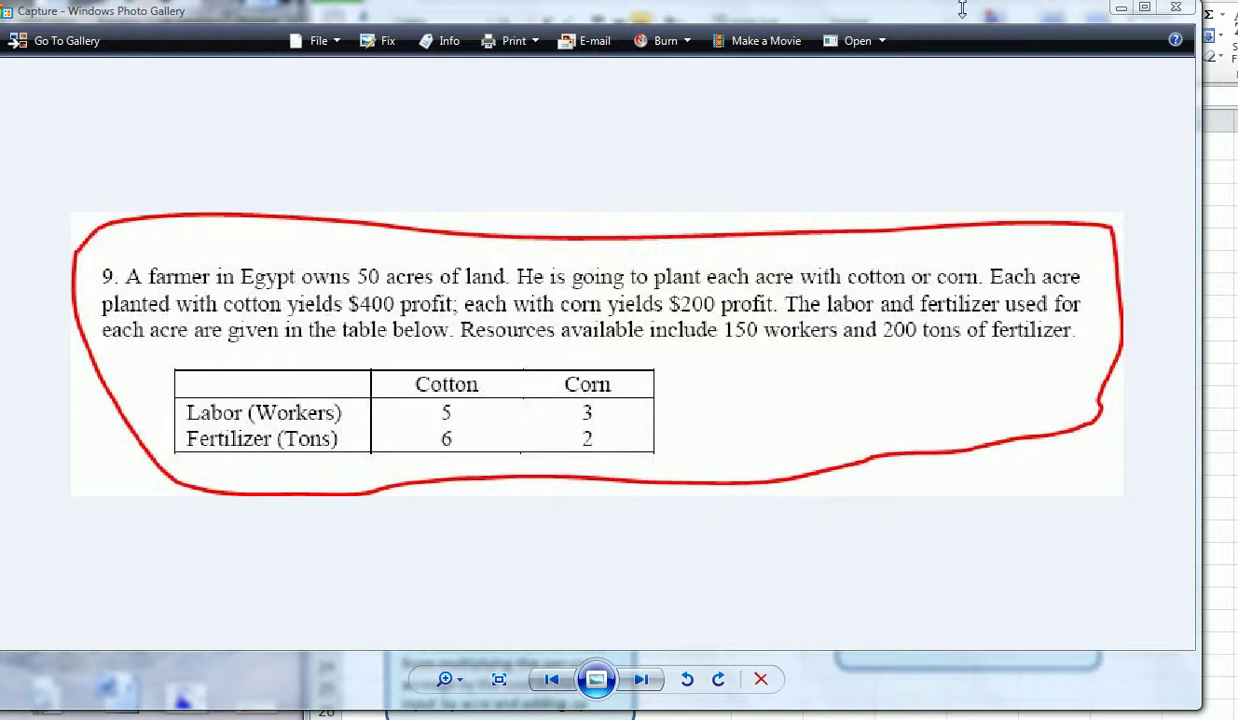
Restore the maximized Photo Gallery window so the Excel workbook behind it shows
{"action": "left_click_drag", "start_coordinate": [966, 22], "coordinate": [1029, 672]}
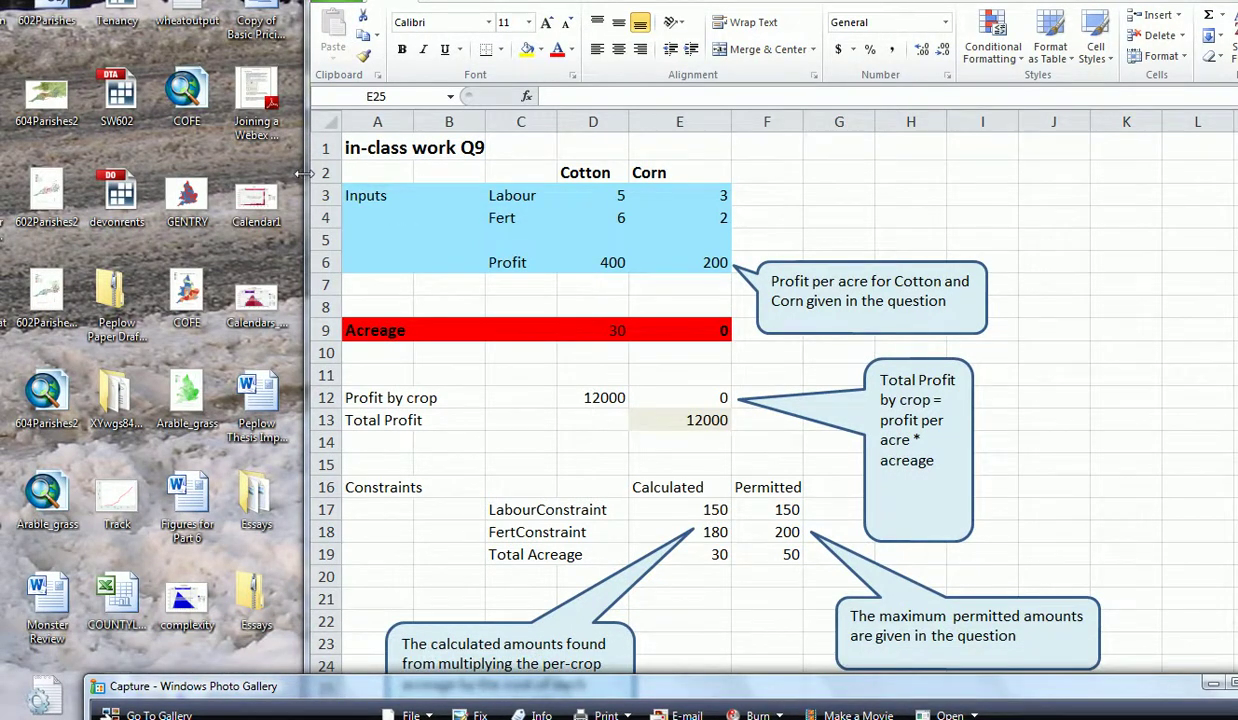
Widen the Optimisation workbook window and move it fully onto the screen
{"action": "left_click_drag", "start_coordinate": [304, 172], "coordinate": [82, 170]}
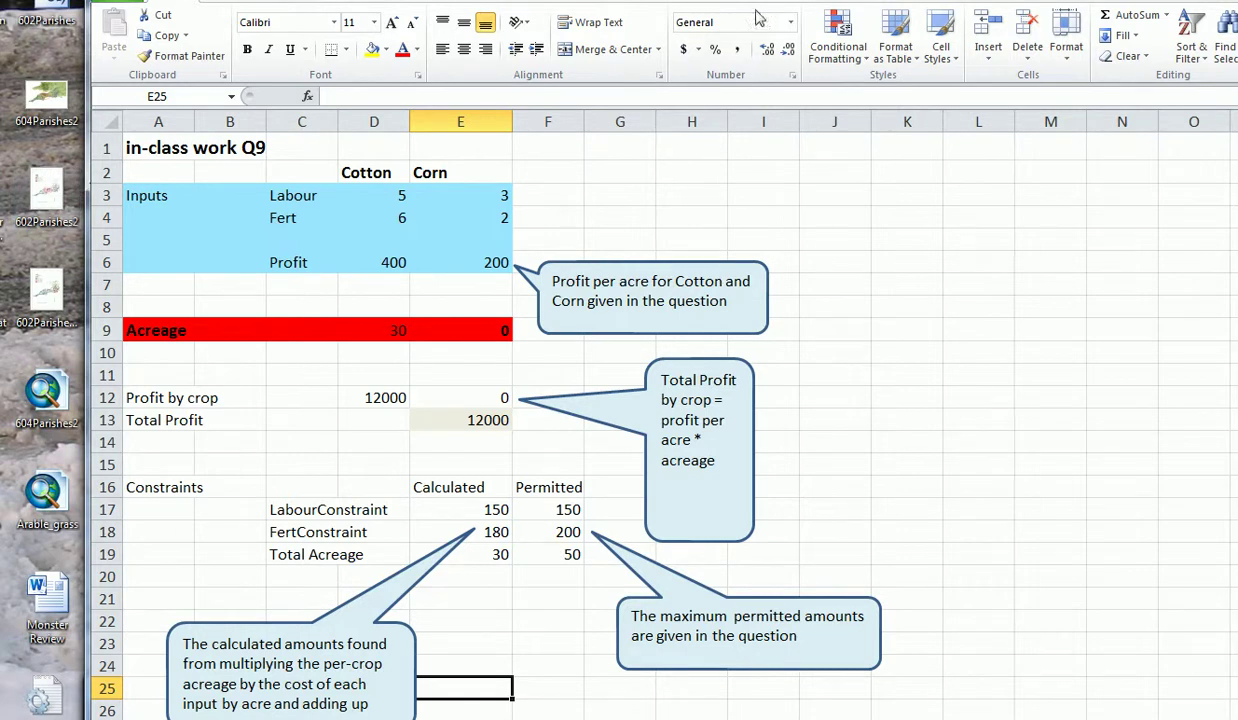
{"action": "left_click_drag", "start_coordinate": [737, 2], "coordinate": [675, 14]}
{"action": "left_click_drag", "start_coordinate": [568, 0], "coordinate": [549, 32]}
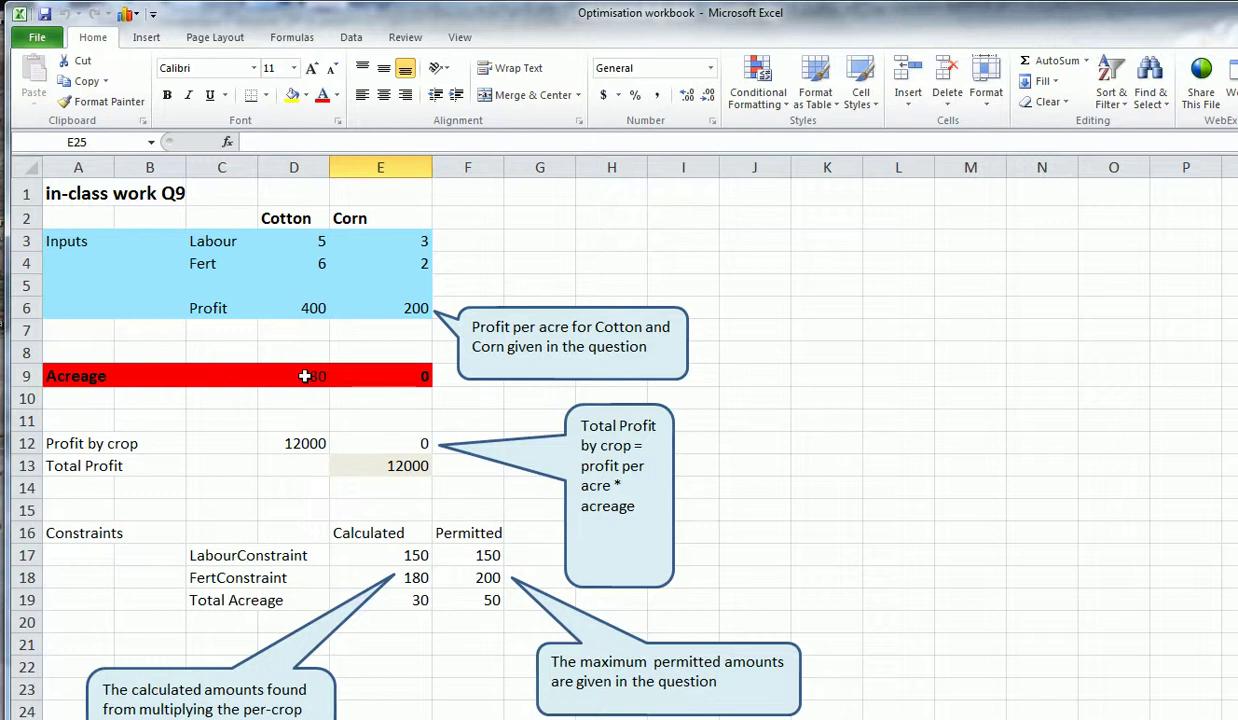
Try 25 acres of cotton and 10 of corn, then inspect the D12 profit formula
{"action": "left_click", "coordinate": [305, 376]}
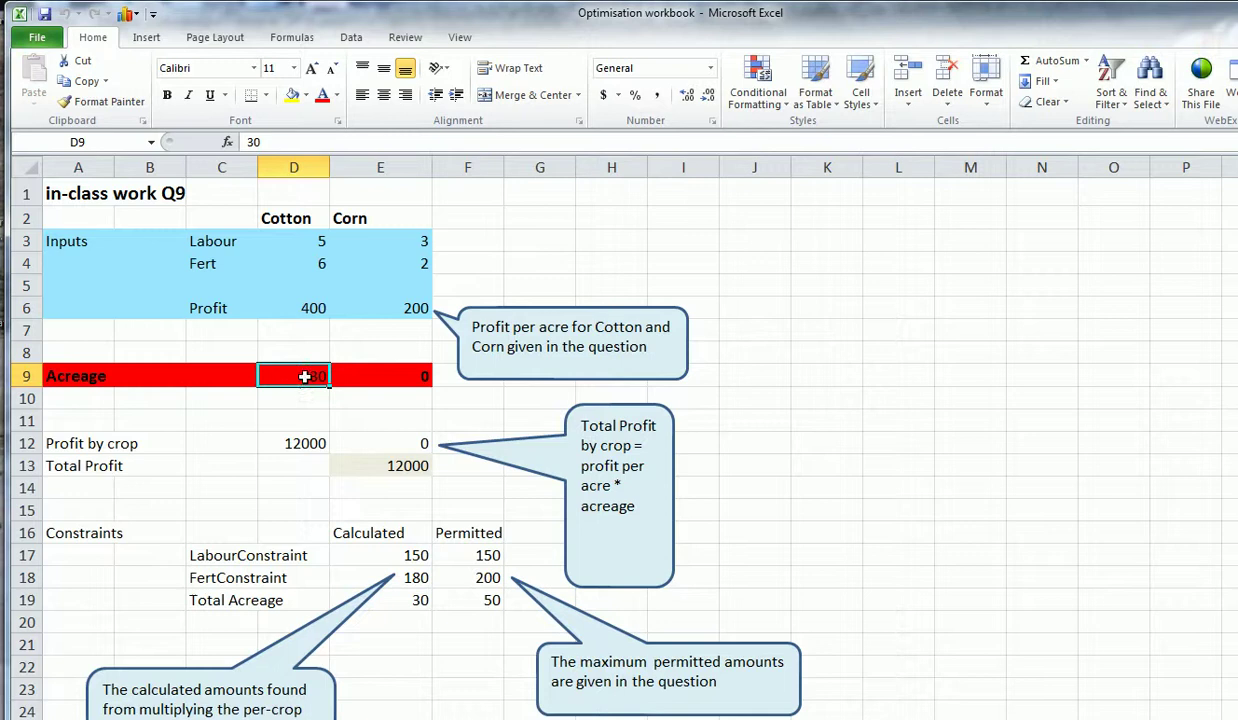
{"action": "type", "text": "25"}
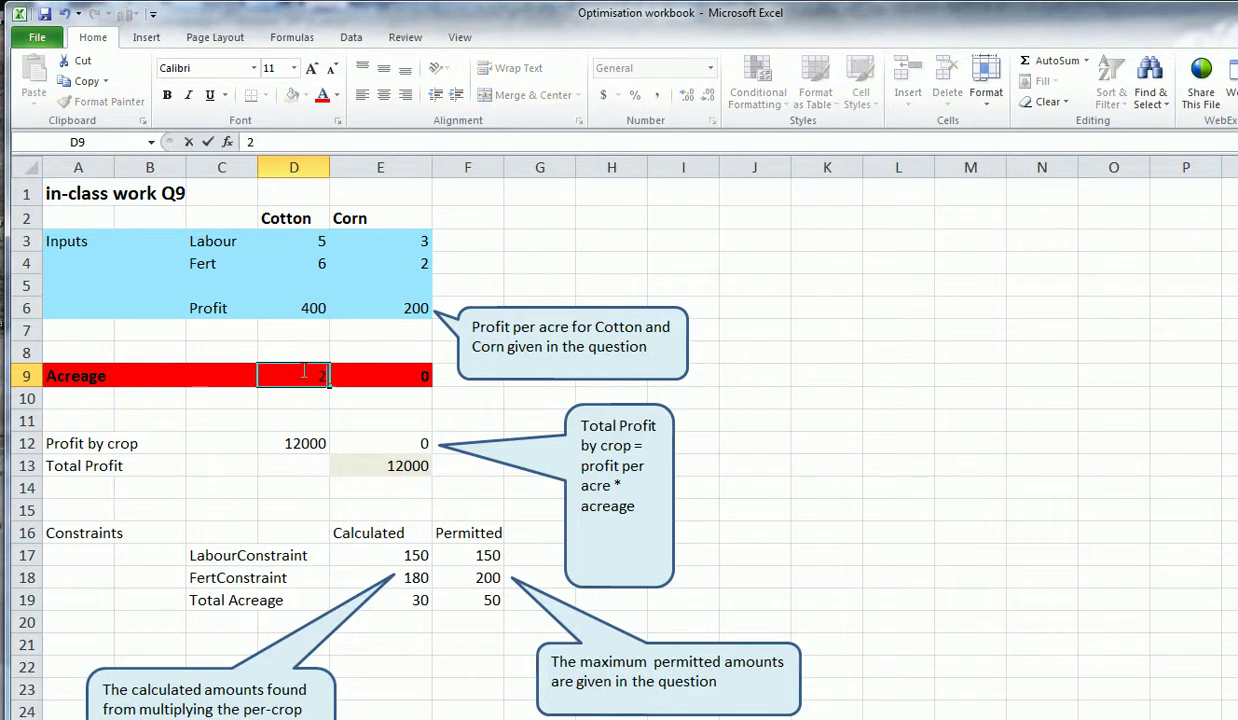
{"action": "left_click", "coordinate": [354, 374]}
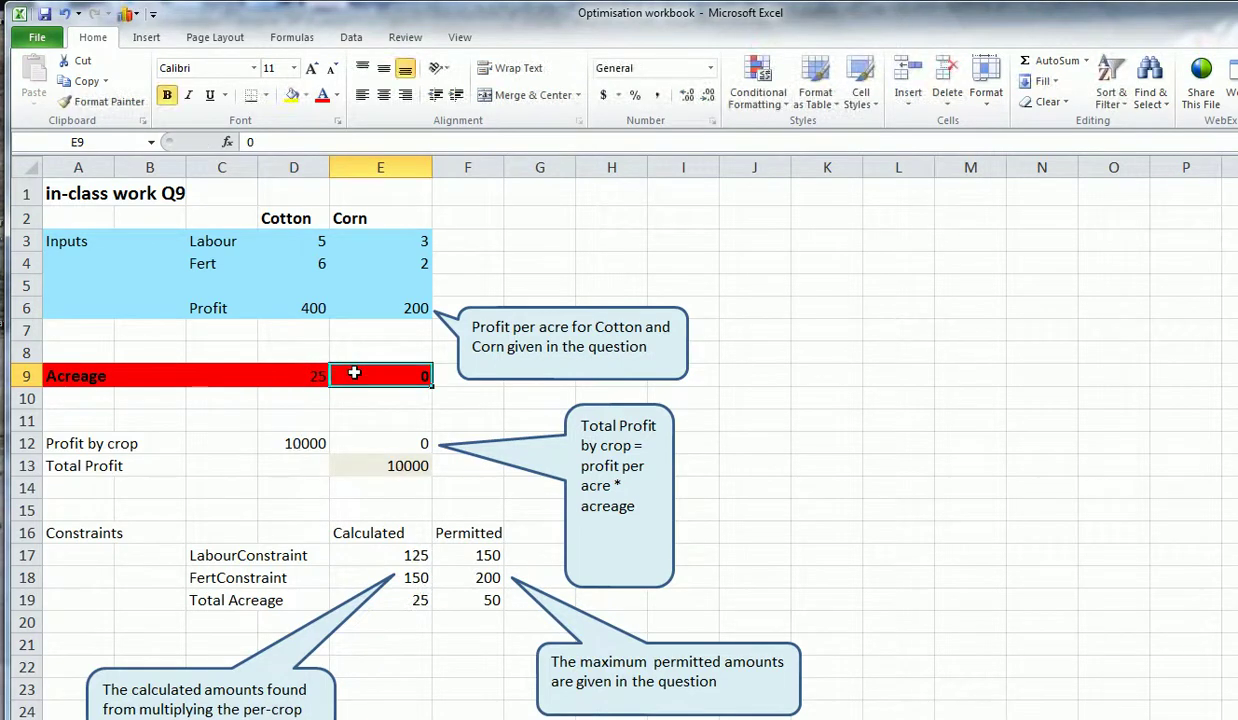
{"action": "type", "text": "10"}
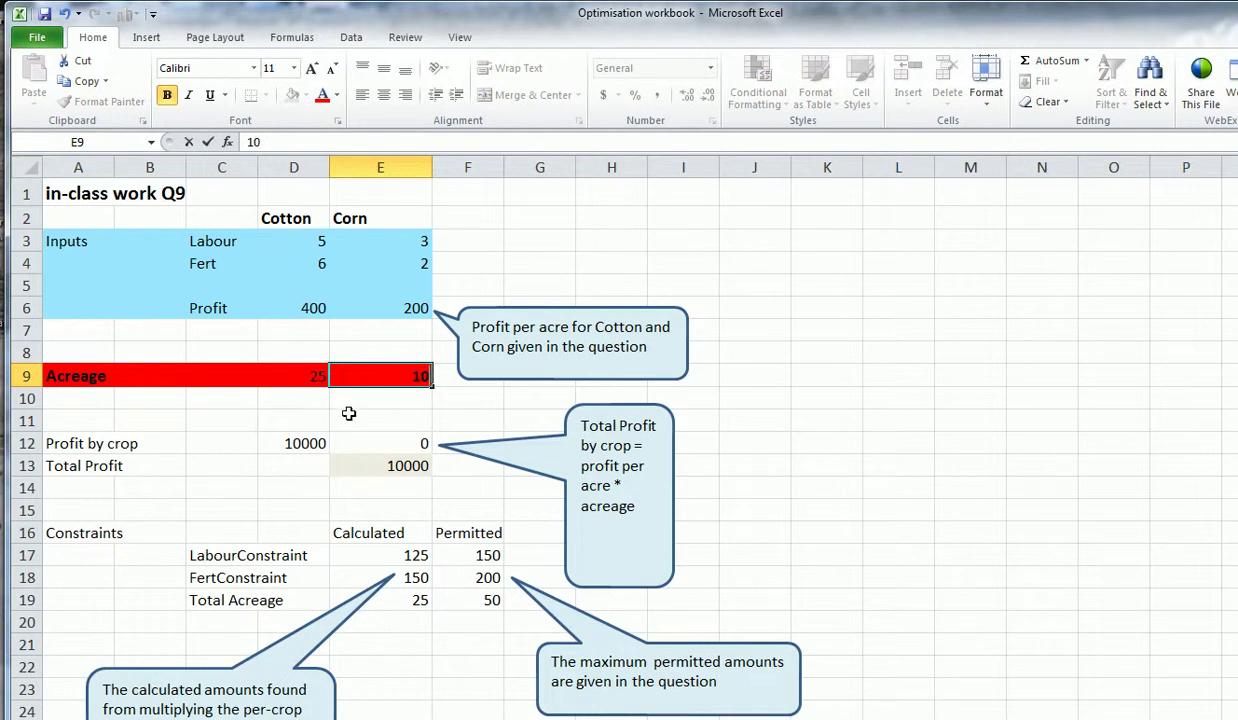
{"action": "left_click", "coordinate": [345, 411]}
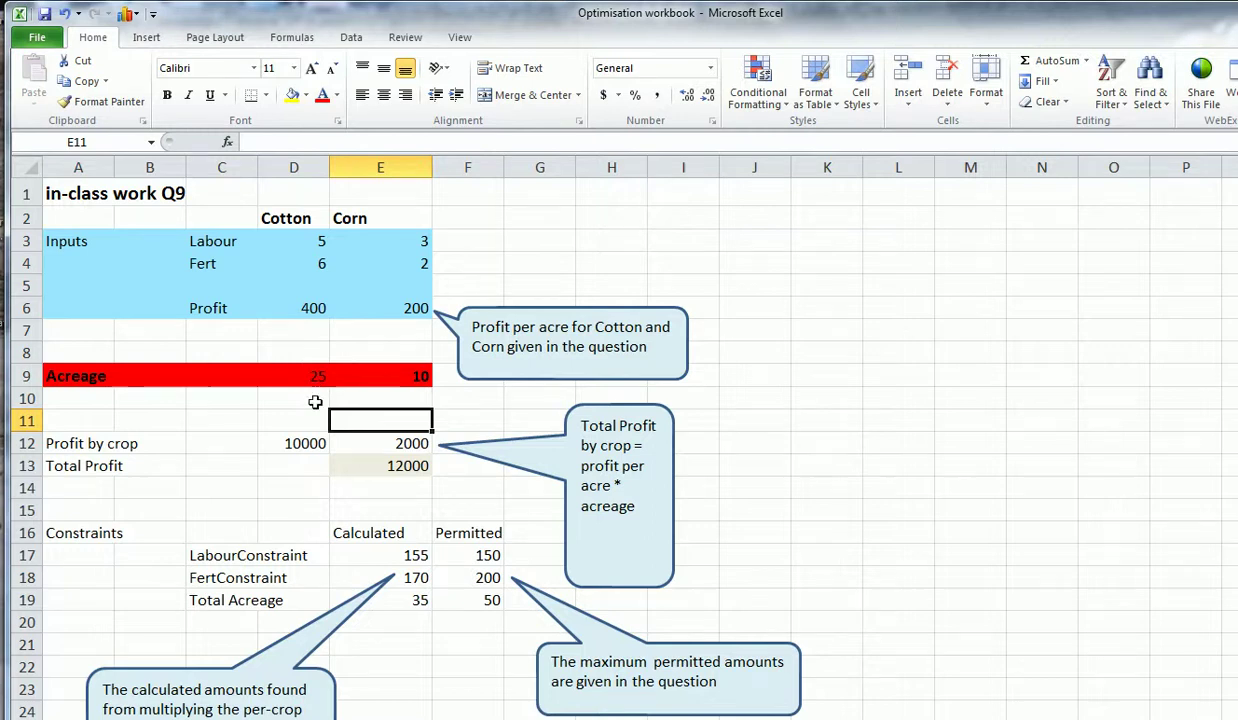
{"action": "left_click", "coordinate": [306, 444]}
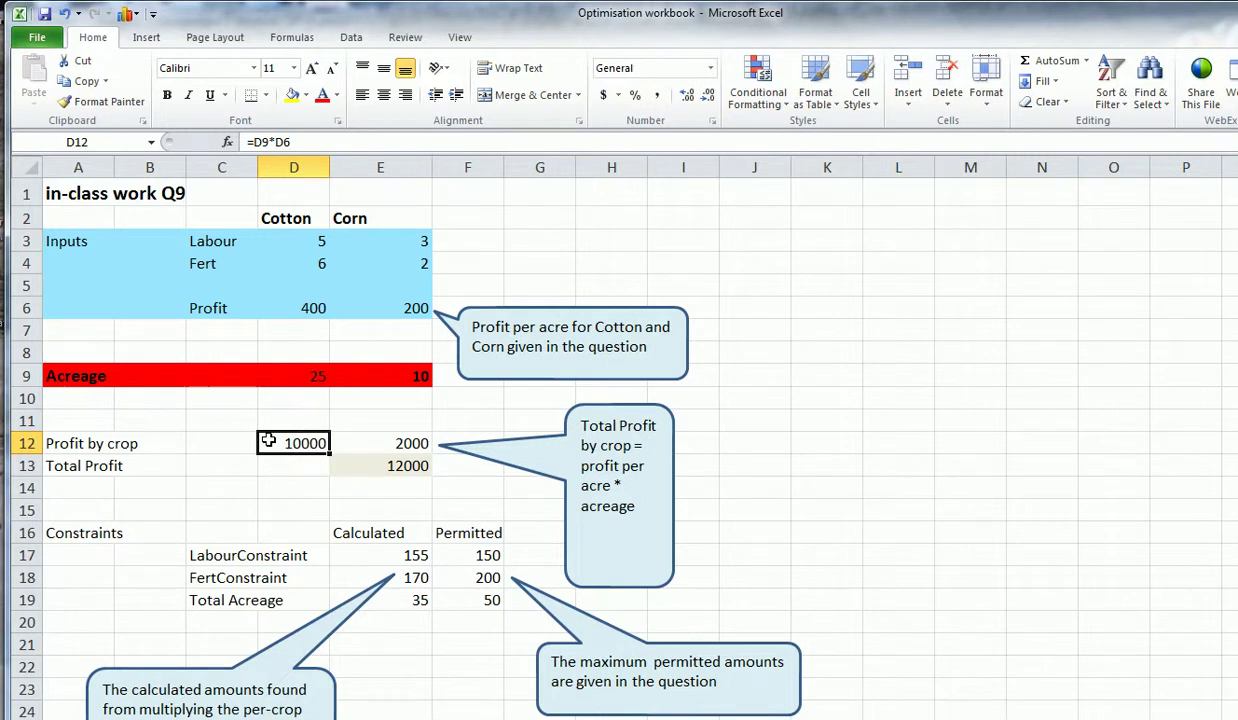
Change cotton to 15 acres and check the Total Profit of 8000 in E13
{"action": "left_click", "coordinate": [306, 373]}
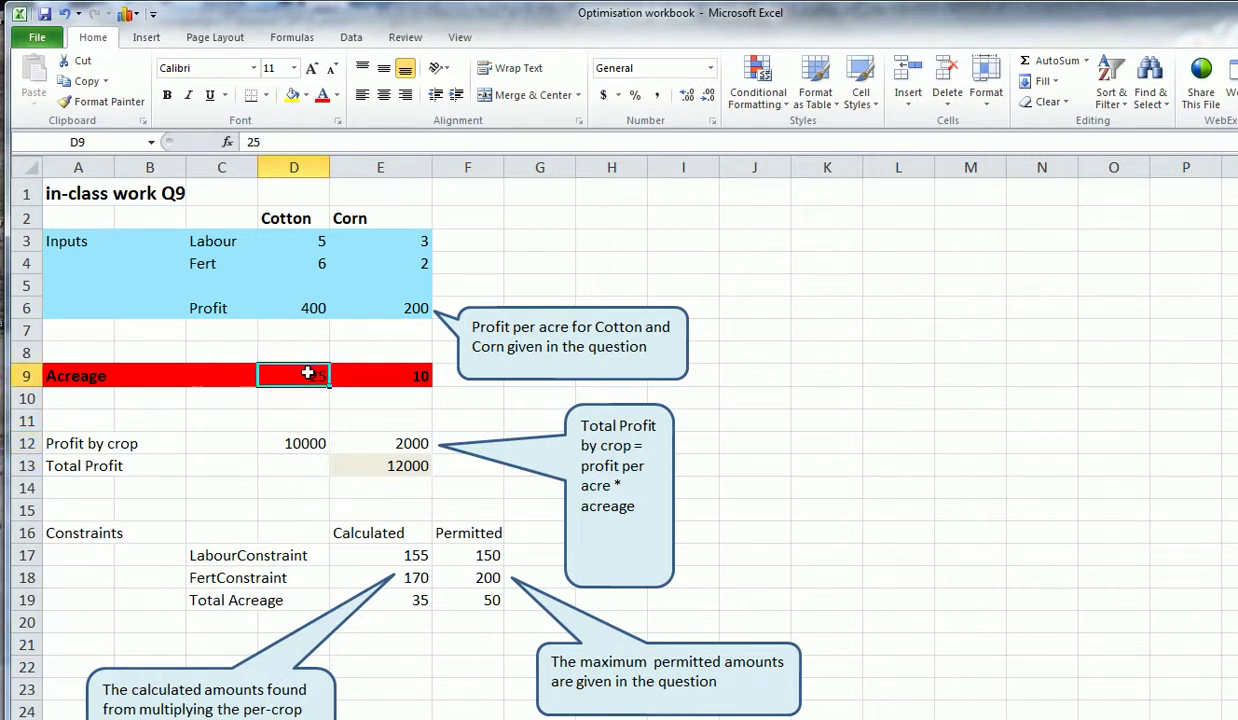
{"action": "type", "text": "15"}
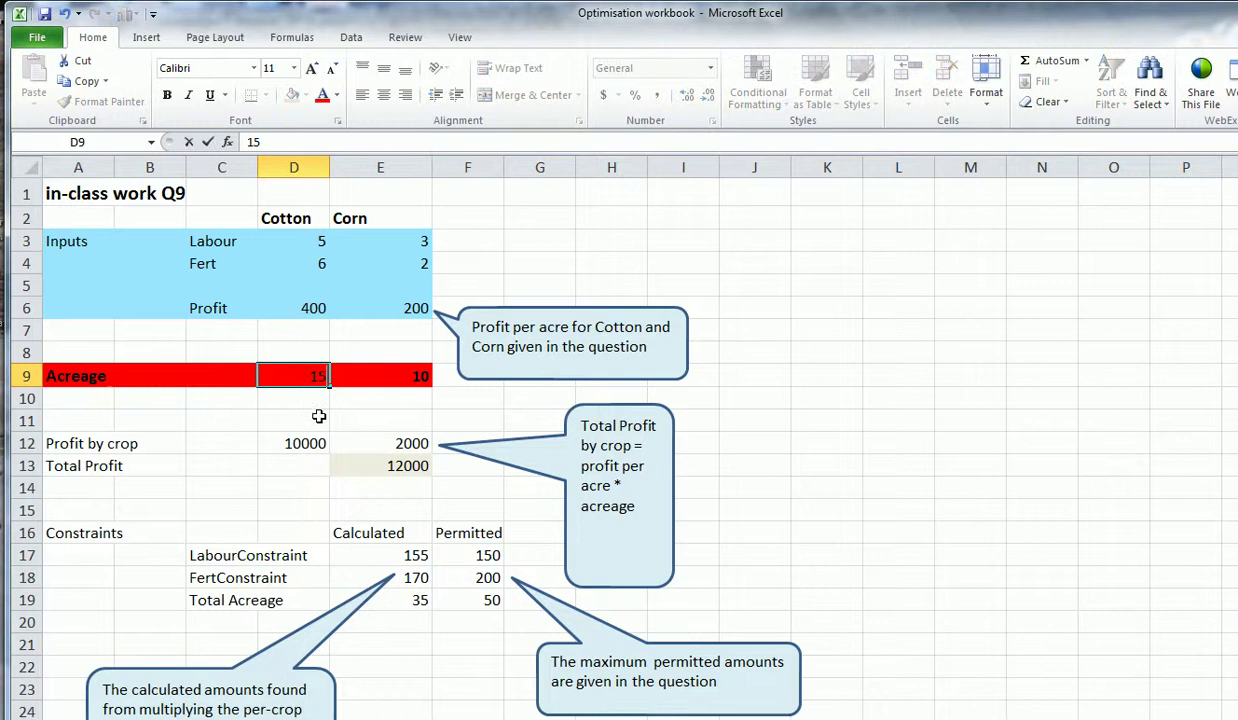
{"action": "left_click", "coordinate": [316, 419]}
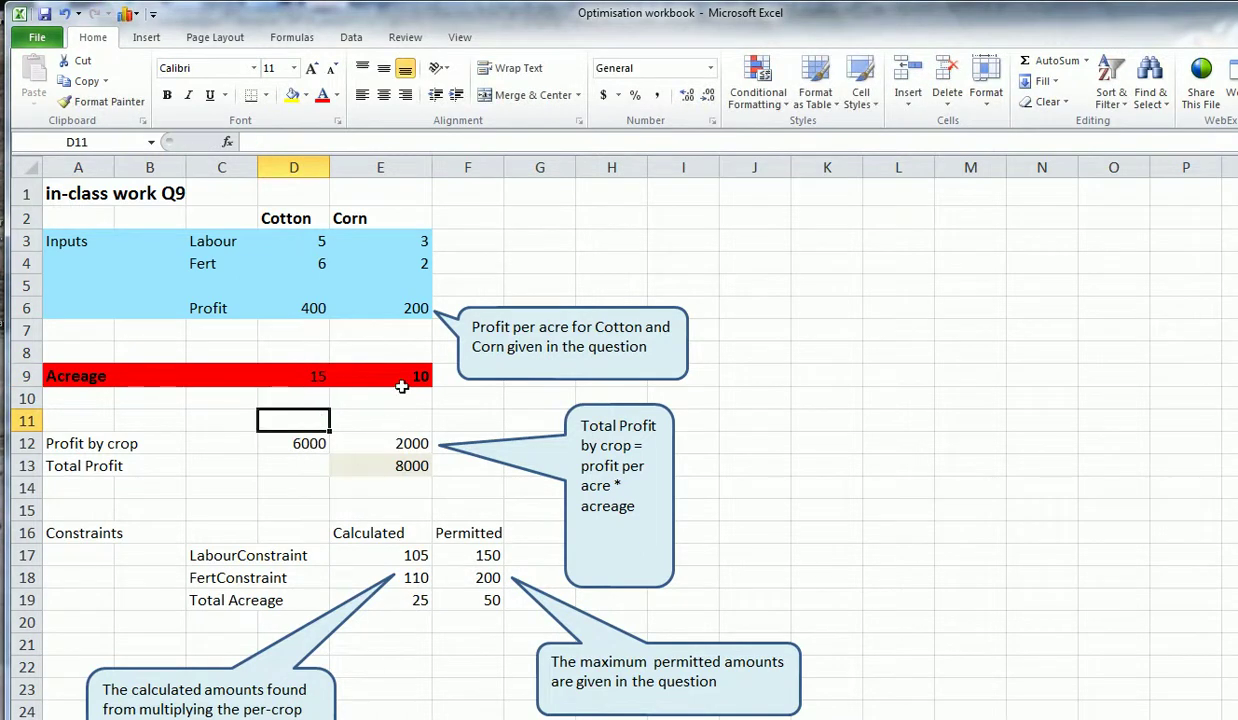
{"action": "left_click", "coordinate": [401, 380]}
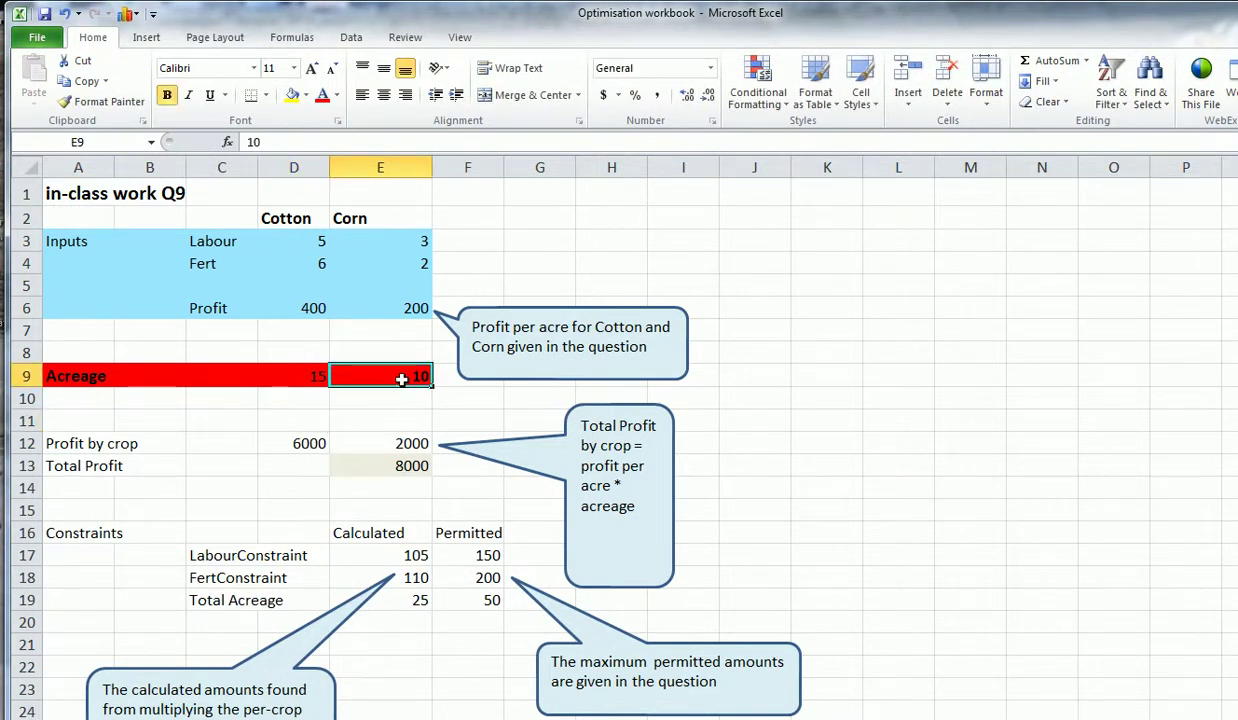
{"action": "left_click", "coordinate": [395, 465]}
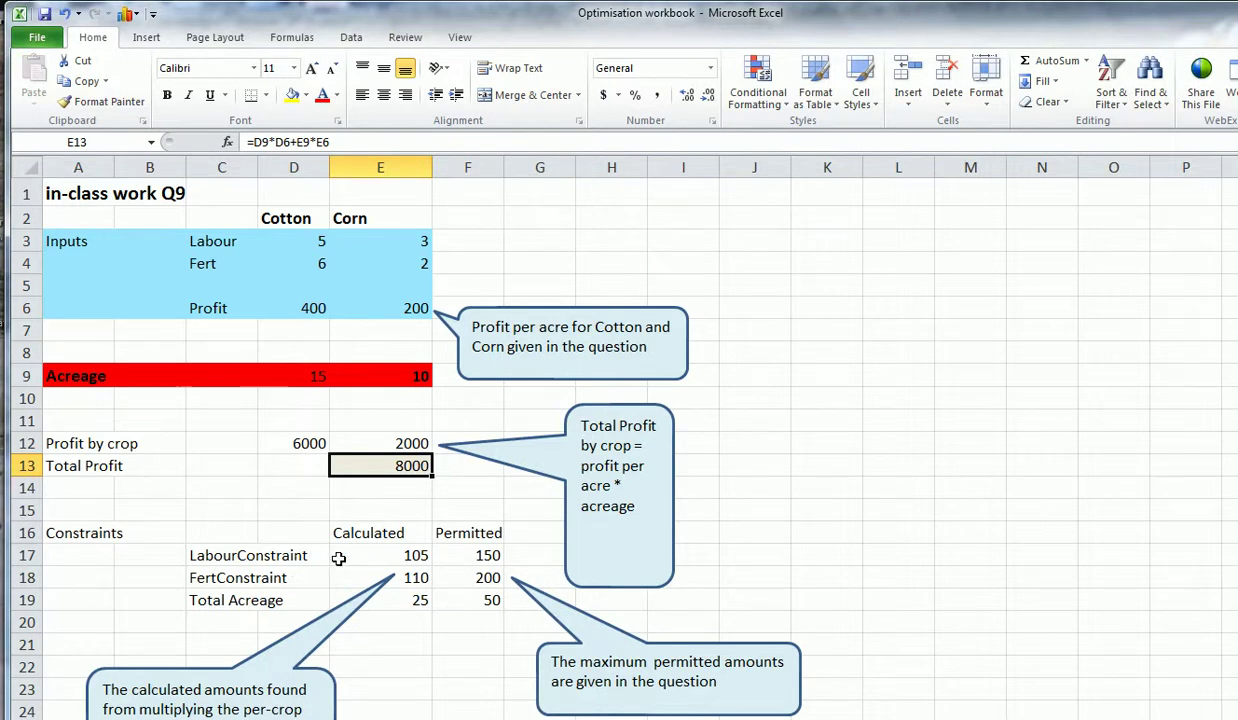
{"action": "left_click", "coordinate": [380, 560]}
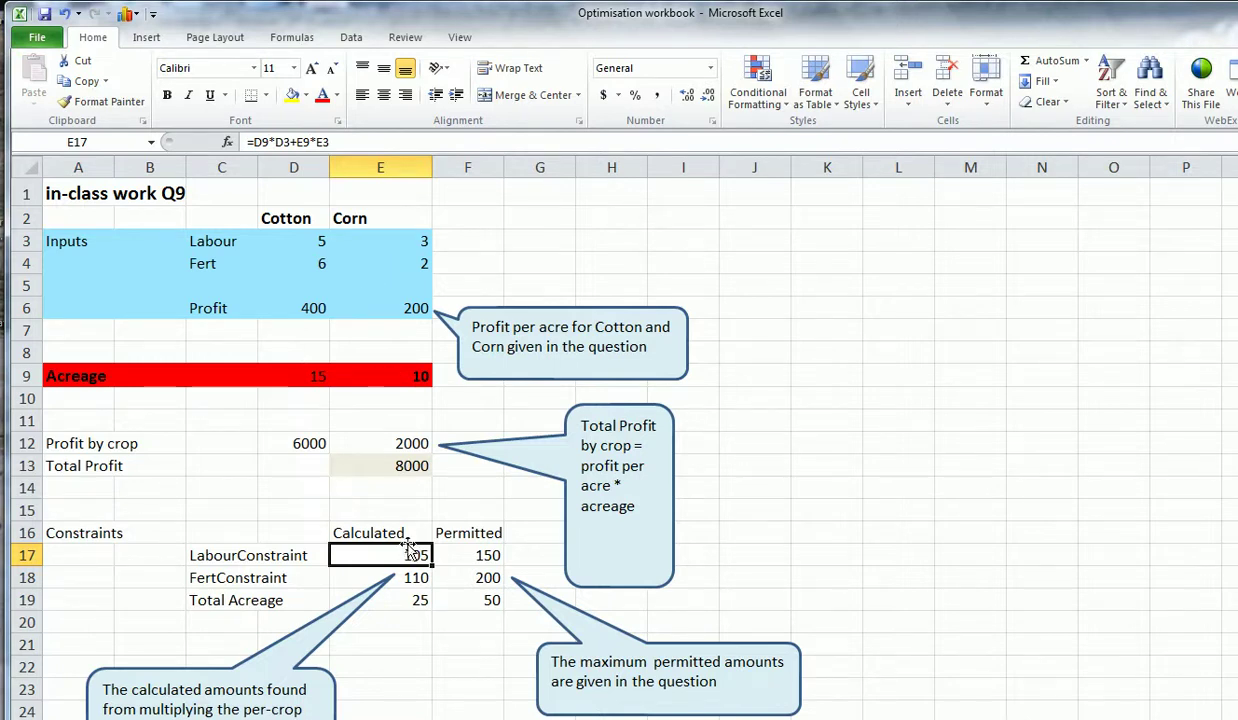
{"action": "left_click", "coordinate": [473, 560]}
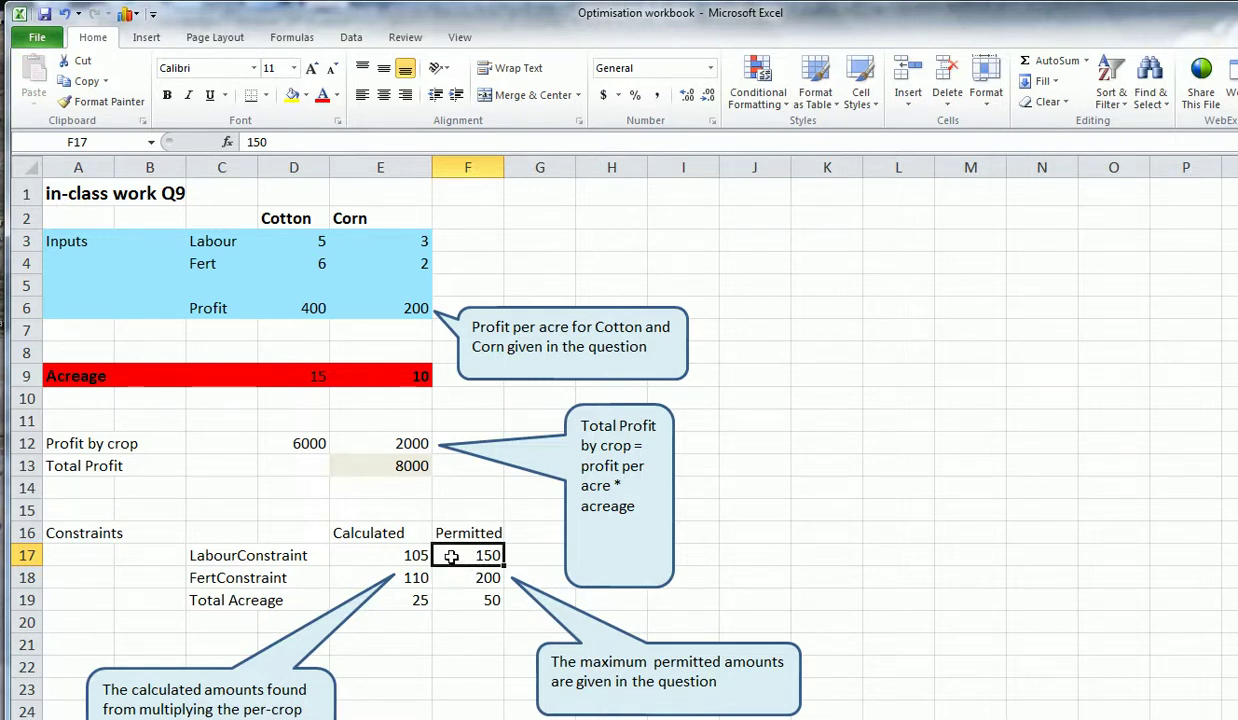
{"action": "left_click", "coordinate": [405, 578]}
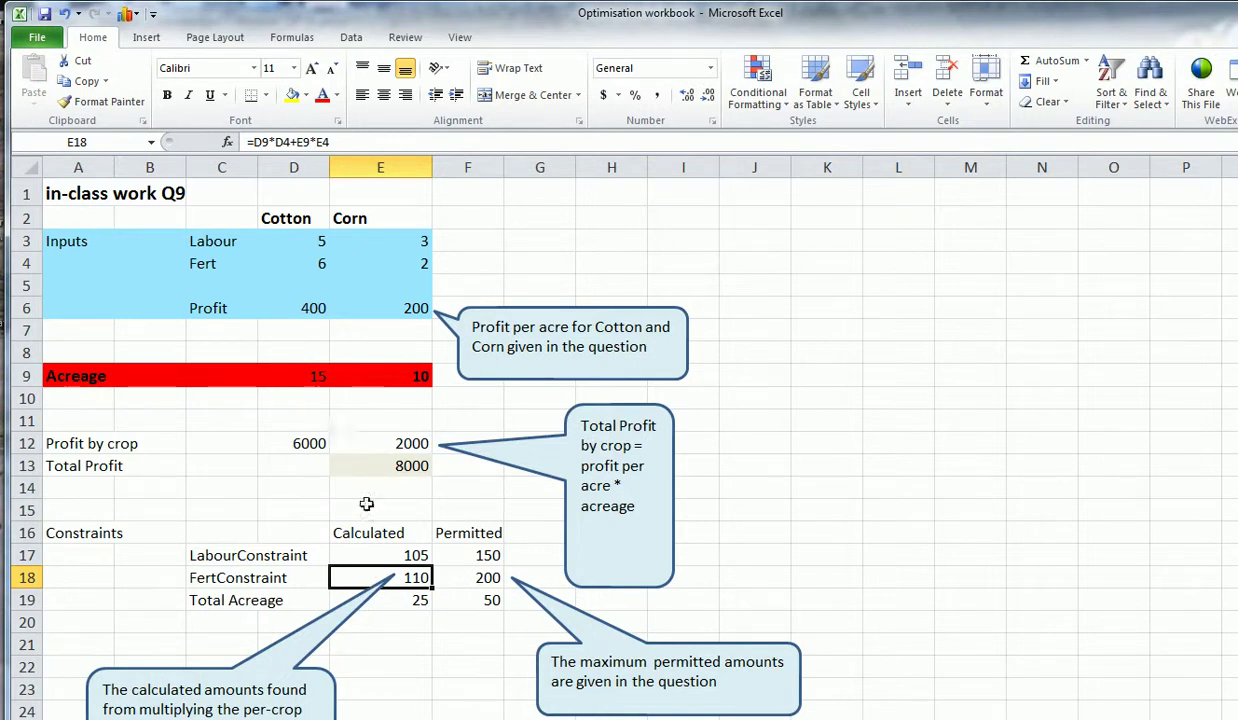
{"action": "left_click", "coordinate": [390, 601]}
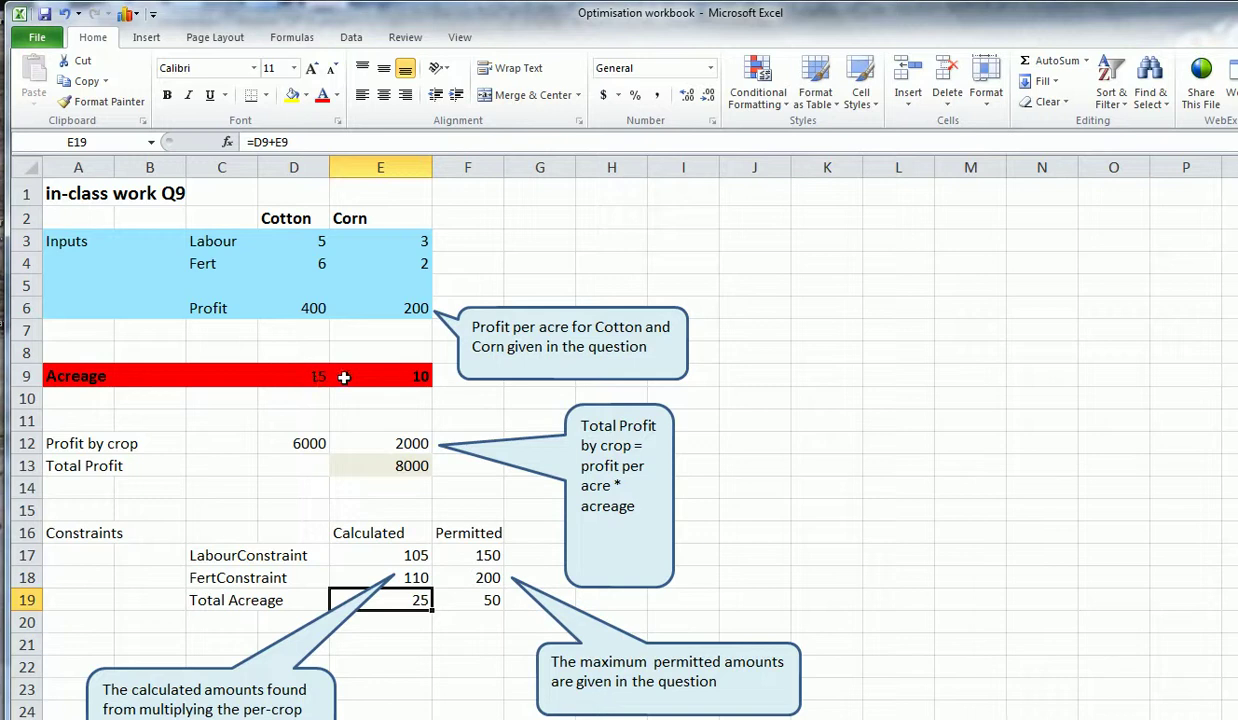
Enter 10 acres of cotton in D9 and select Total Profit E13, now 6000
{"action": "left_click", "coordinate": [297, 377]}
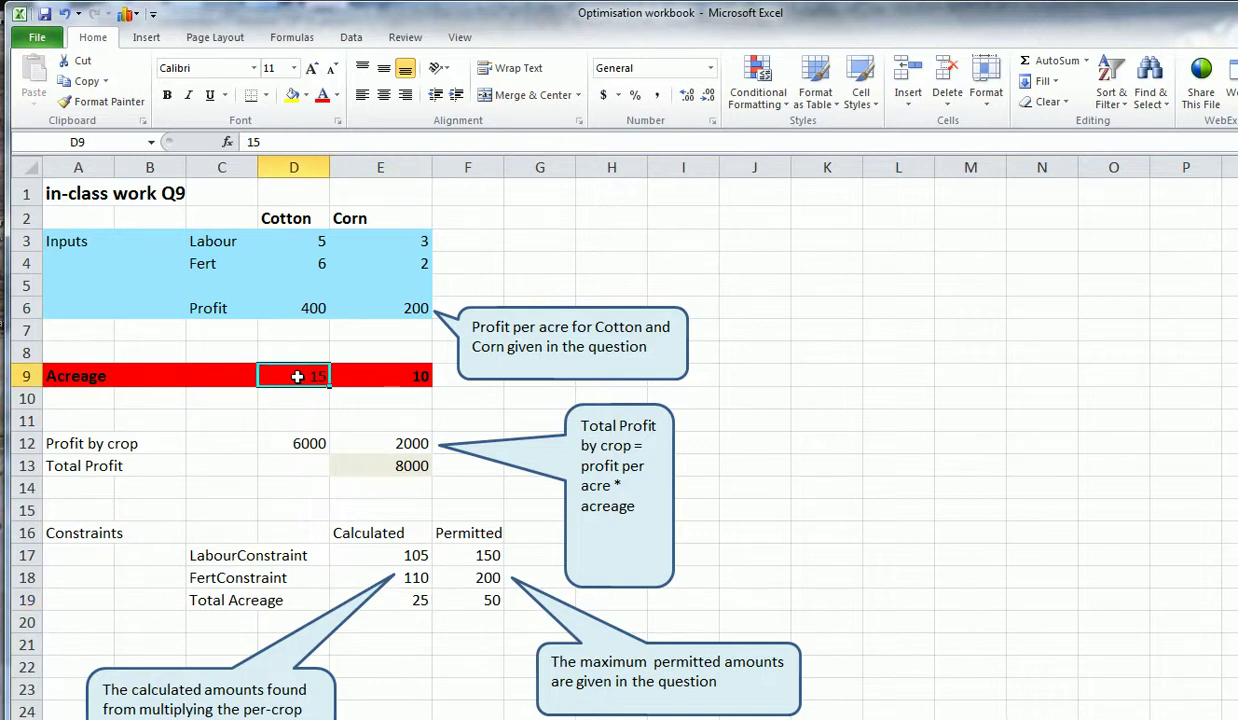
{"action": "type", "text": "10"}
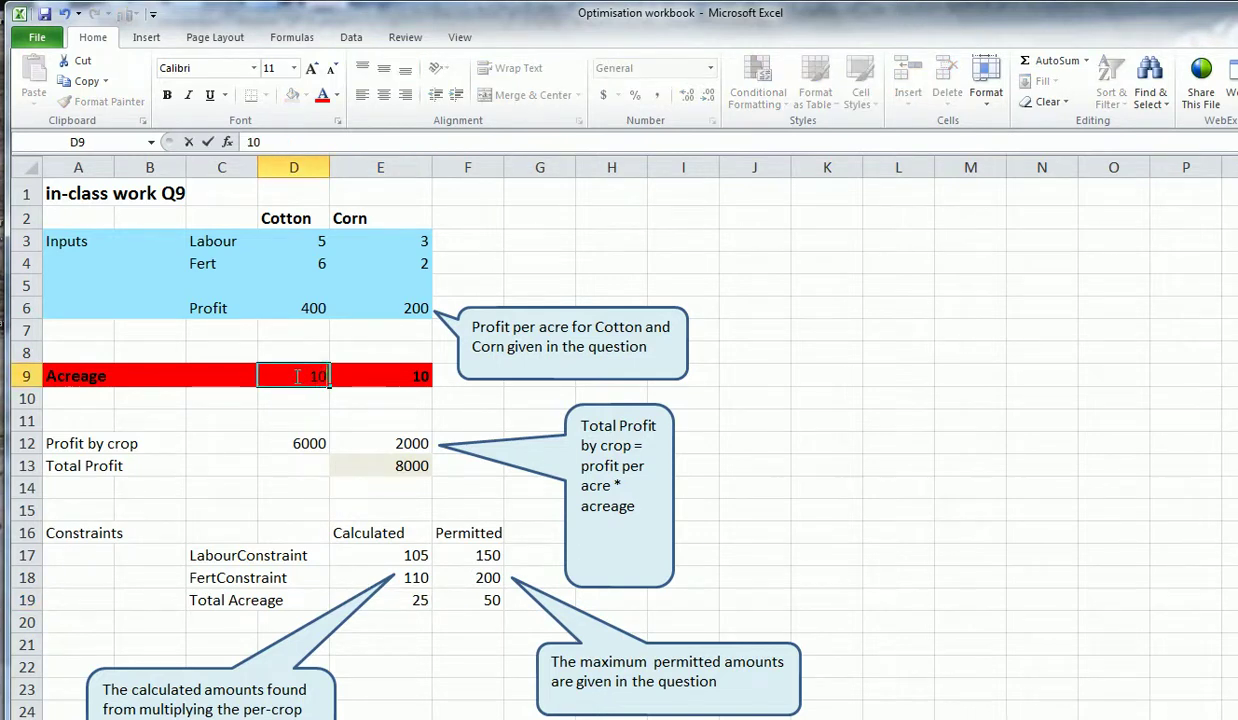
{"action": "key", "text": "Return"}
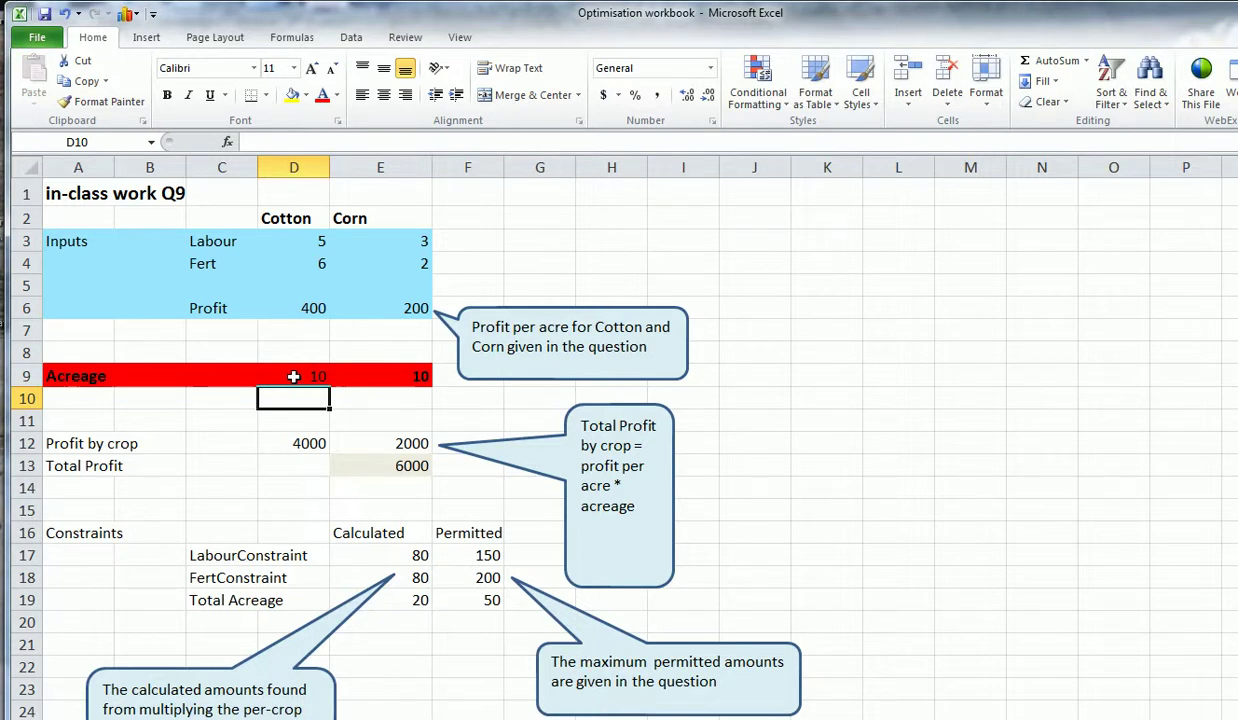
{"action": "left_click", "coordinate": [384, 465]}
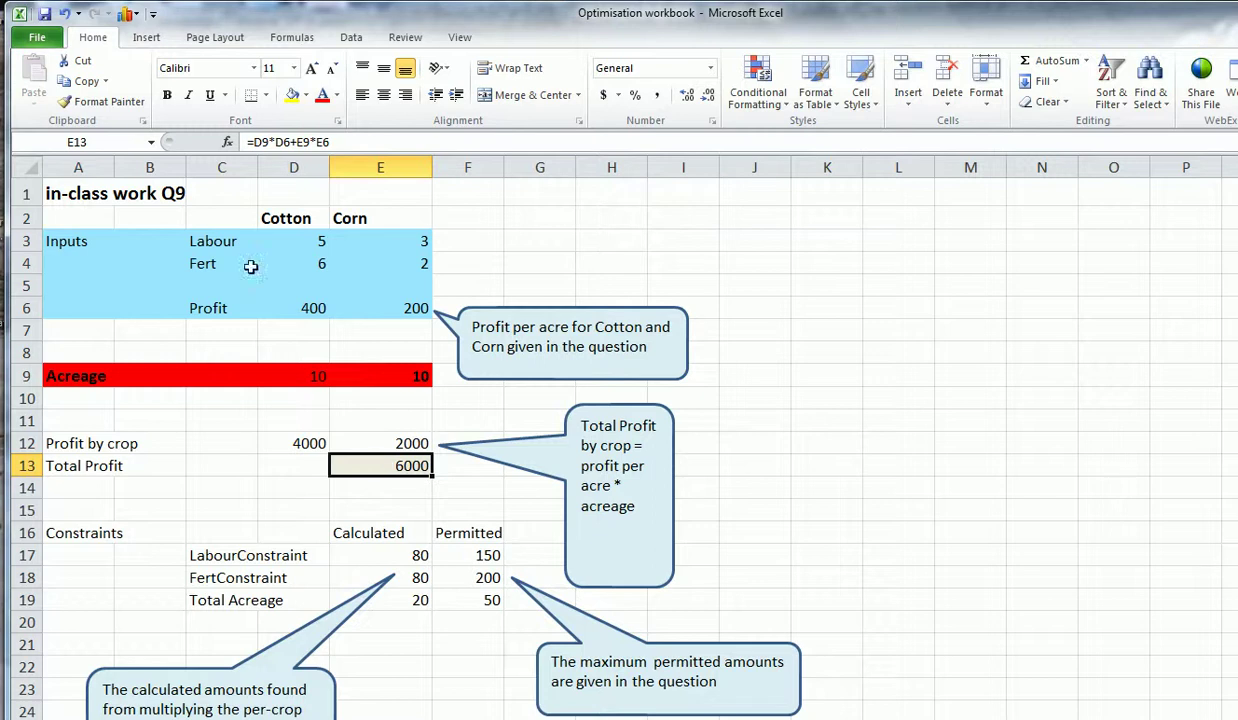
Open Solver maximising $E$13 and set the variable cells to the acreage range D9:E9
{"action": "left_click", "coordinate": [357, 42]}
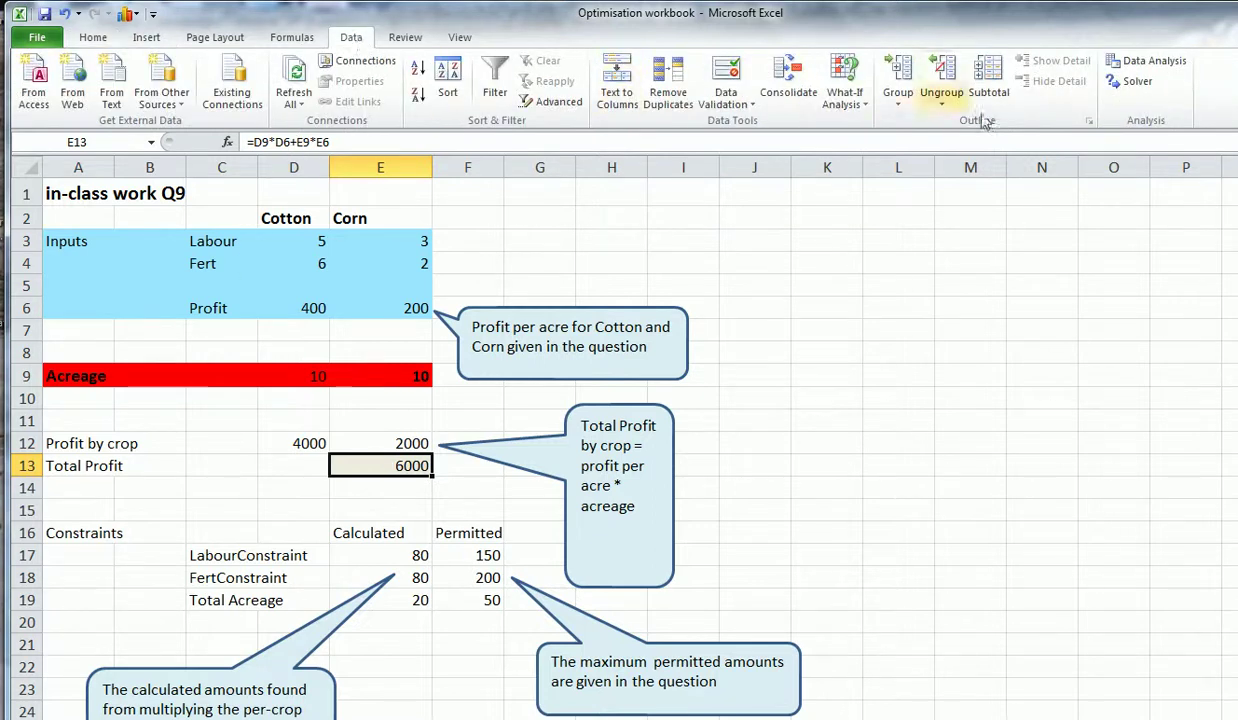
{"action": "left_click", "coordinate": [1133, 83]}
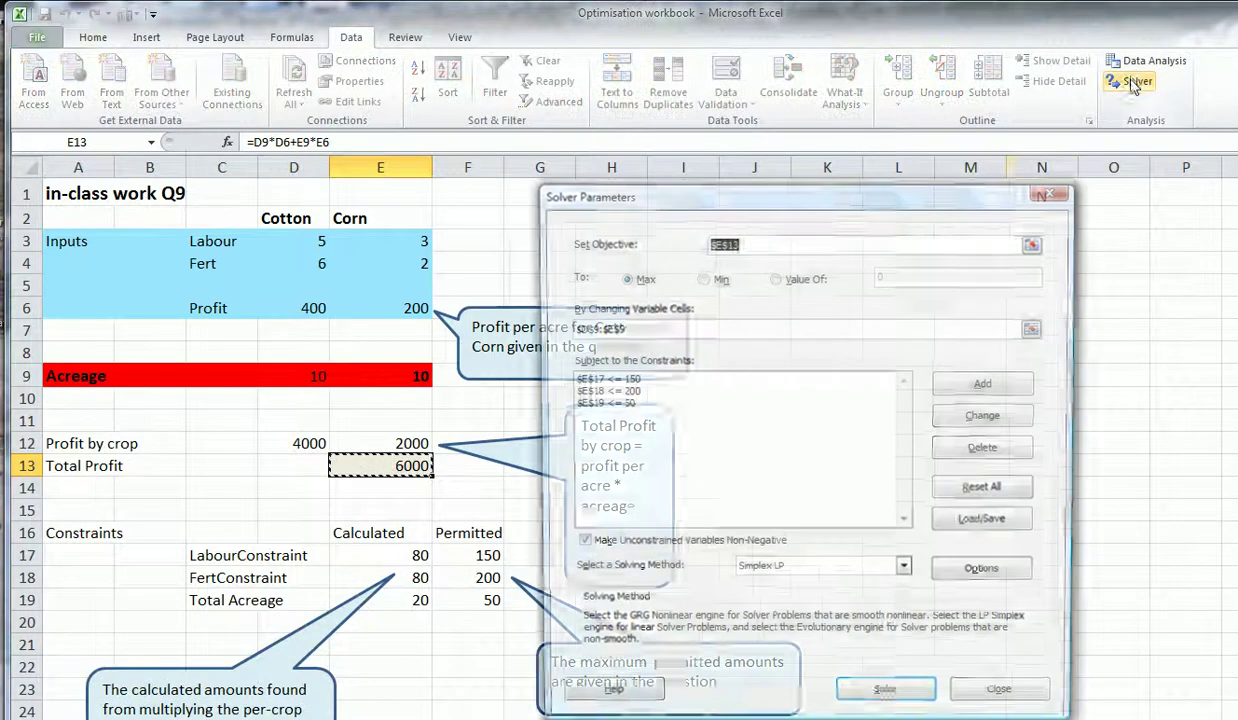
{"action": "left_click_drag", "start_coordinate": [905, 190], "coordinate": [853, 128]}
{"action": "left_click", "coordinate": [983, 184]}
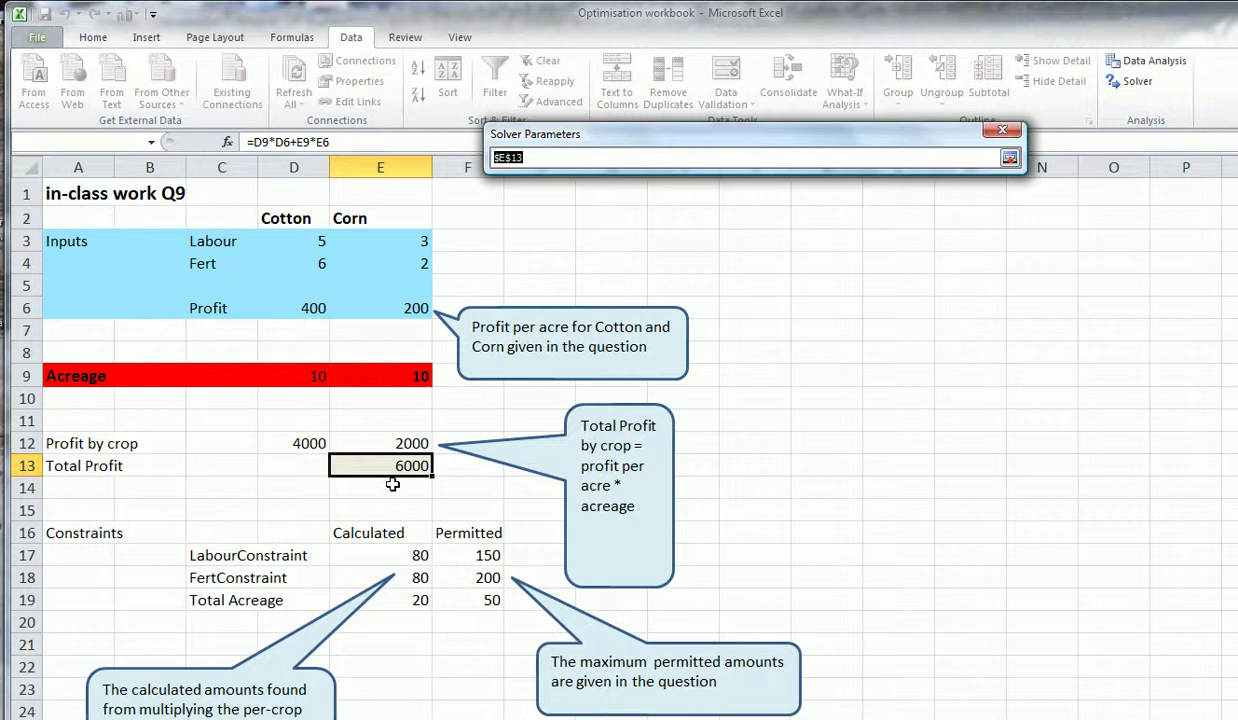
{"action": "left_click", "coordinate": [1009, 158]}
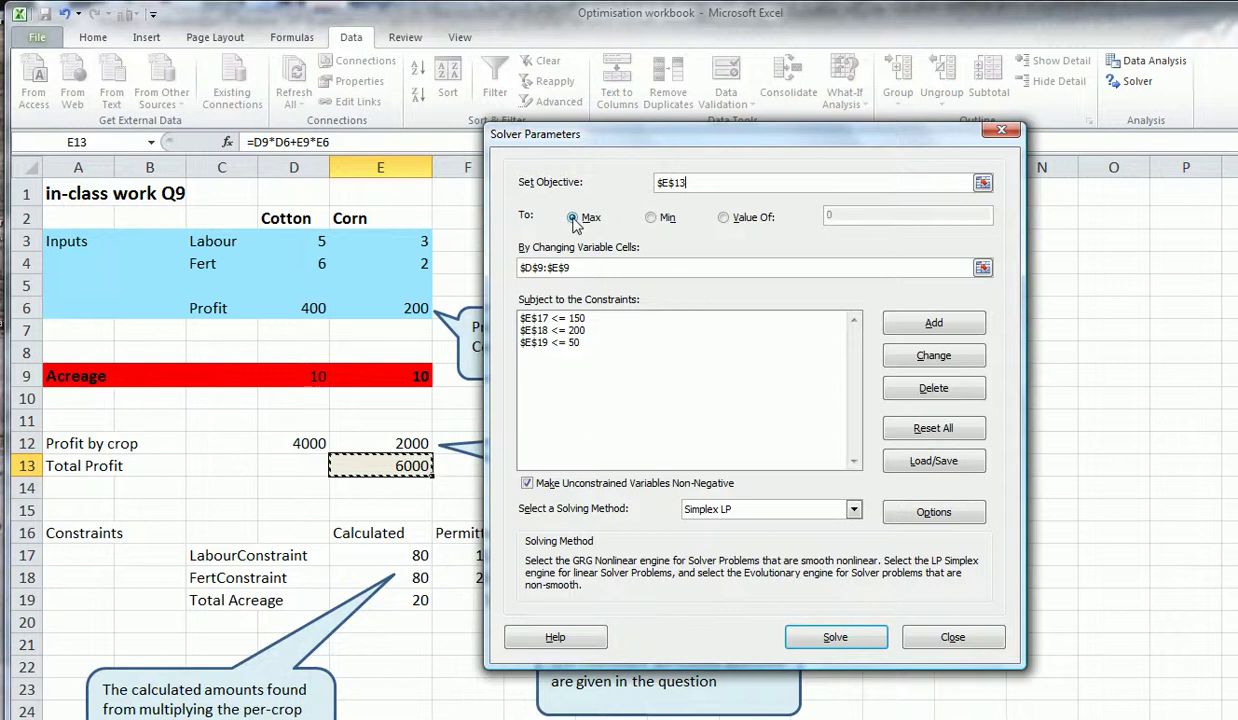
{"action": "left_click_drag", "start_coordinate": [566, 267], "coordinate": [487, 272]}
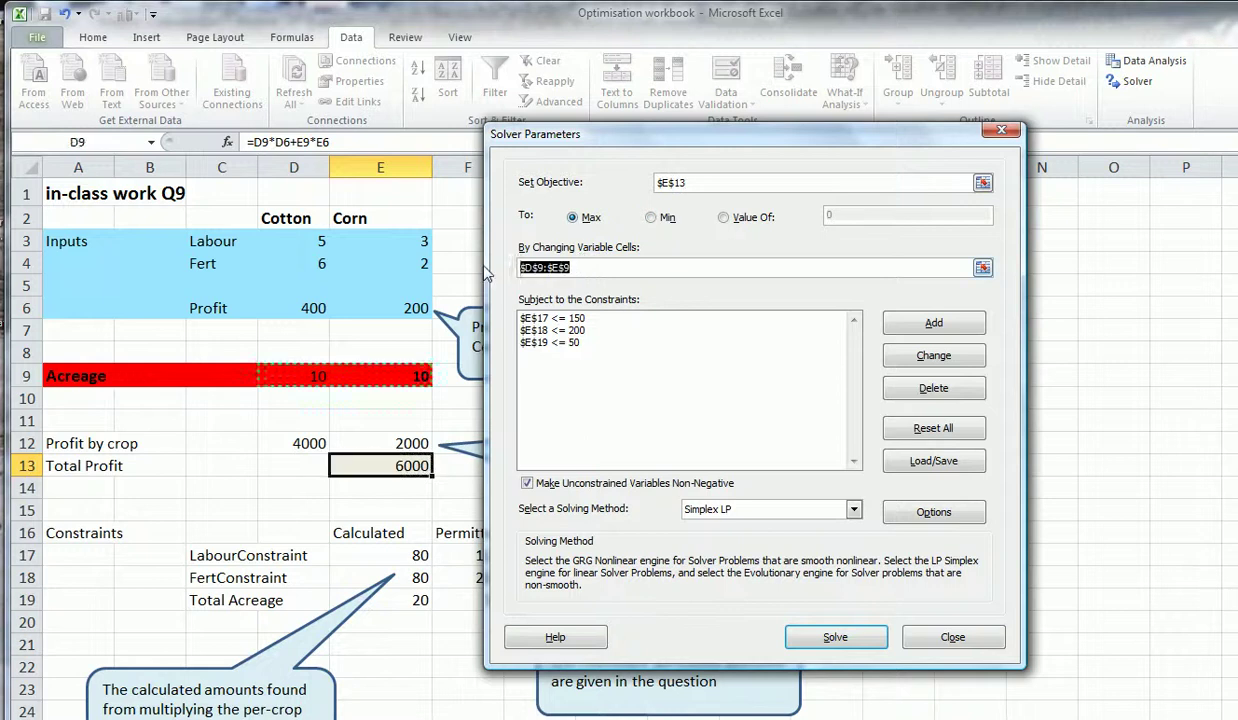
{"action": "key", "text": "Delete"}
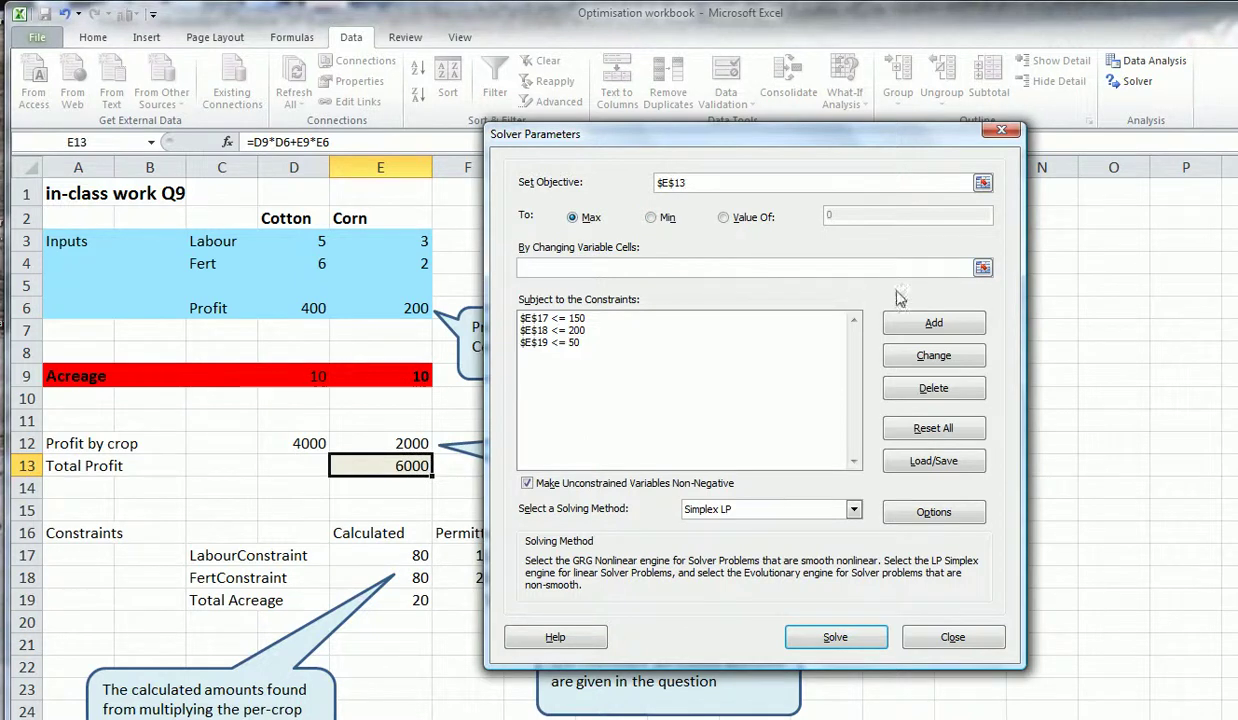
{"action": "left_click", "coordinate": [983, 267]}
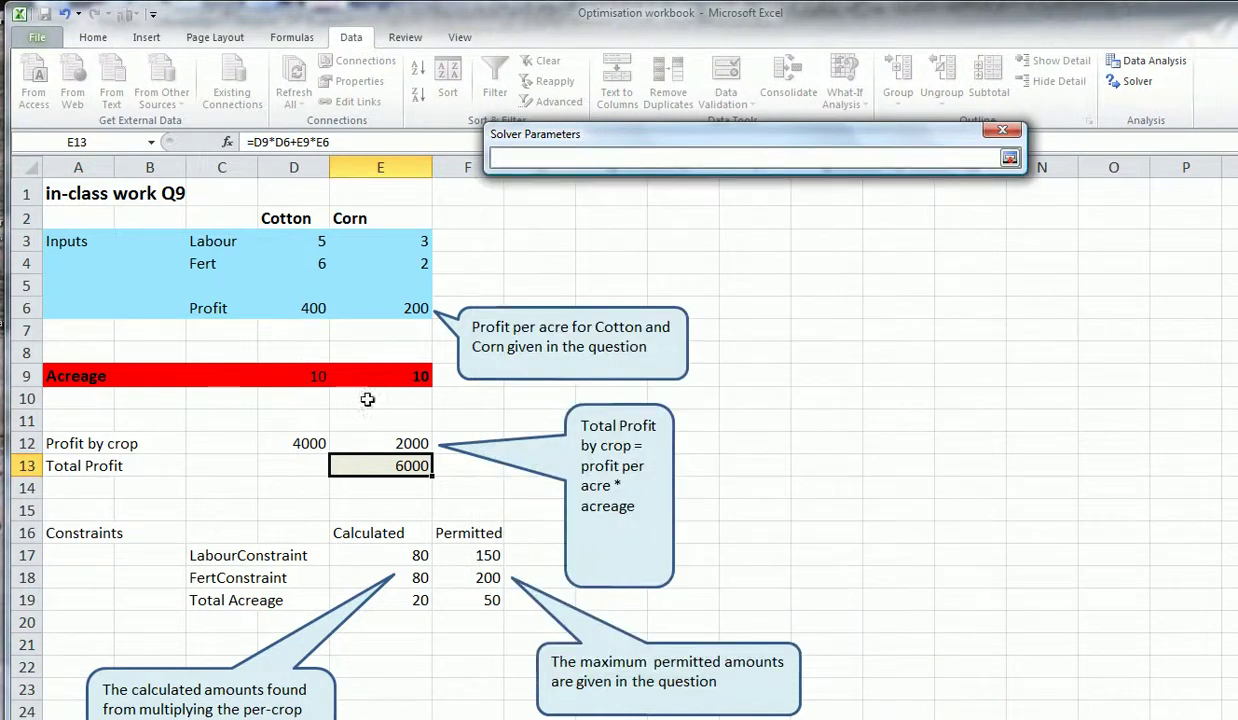
{"action": "left_click_drag", "start_coordinate": [308, 375], "coordinate": [354, 379]}
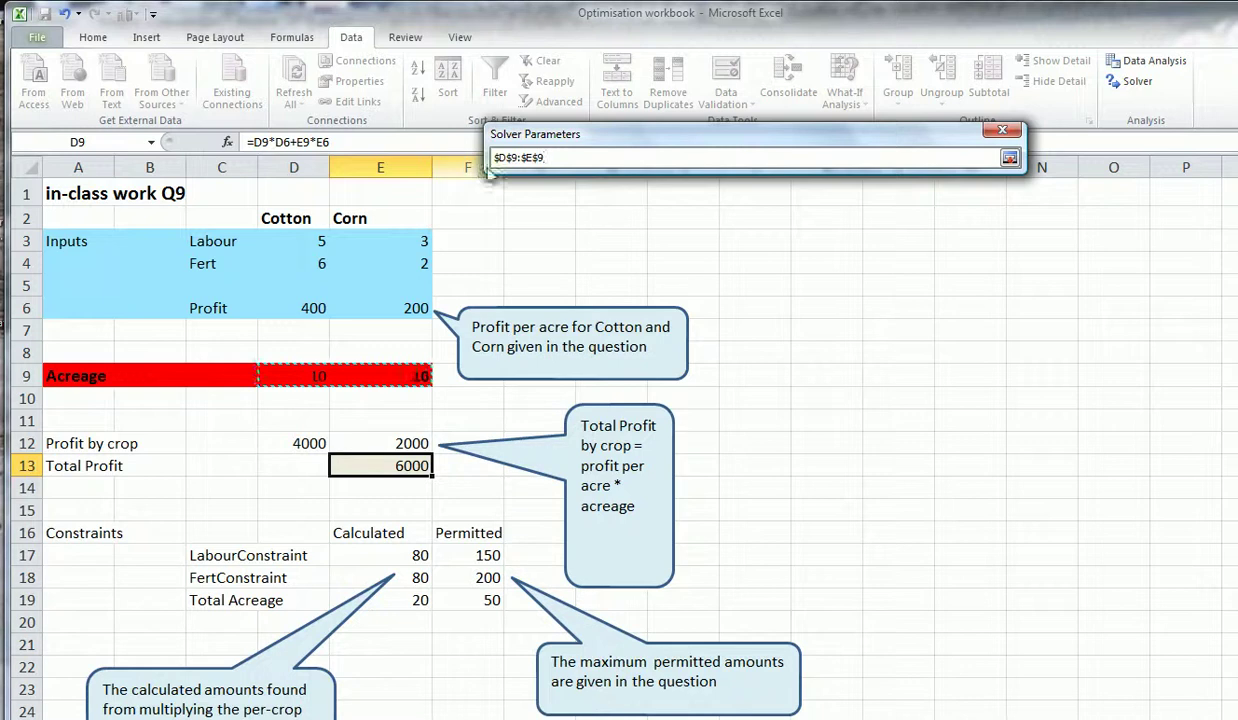
{"action": "left_click", "coordinate": [1009, 158]}
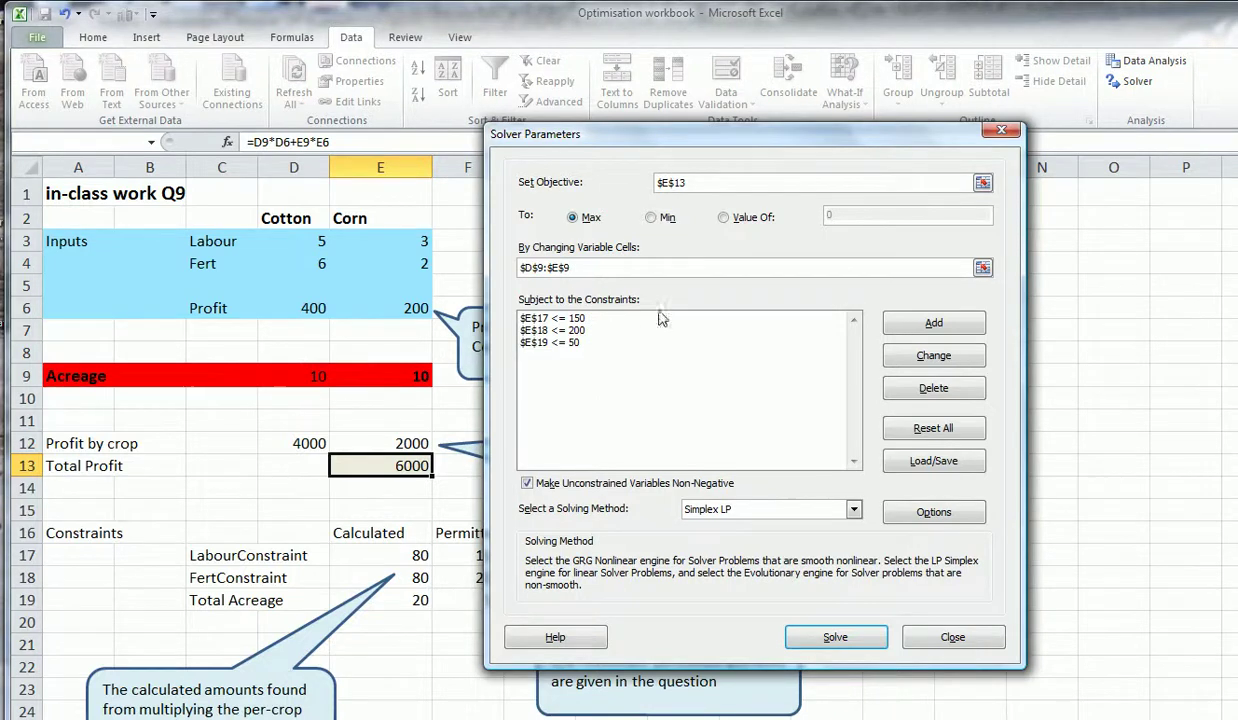
Delete the three old labour, fertiliser and total acreage constraints
{"action": "left_click", "coordinate": [604, 317]}
{"action": "left_click", "coordinate": [906, 392]}
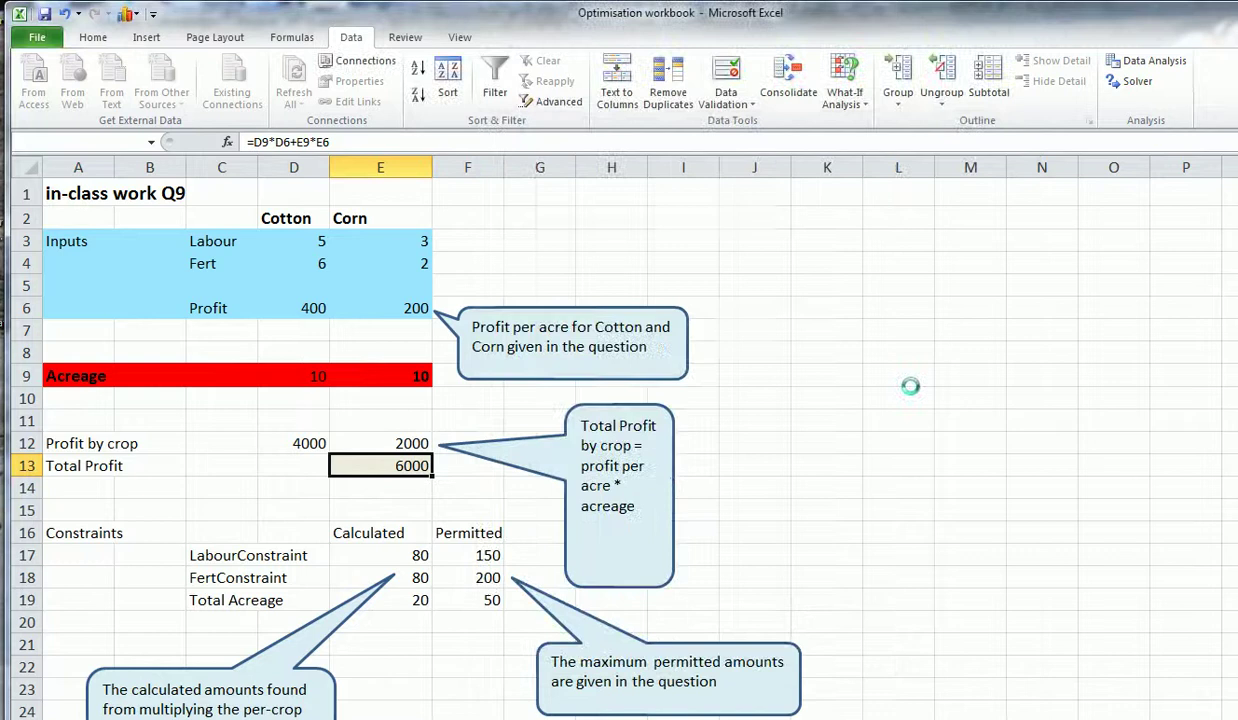
{"action": "left_click", "coordinate": [565, 318]}
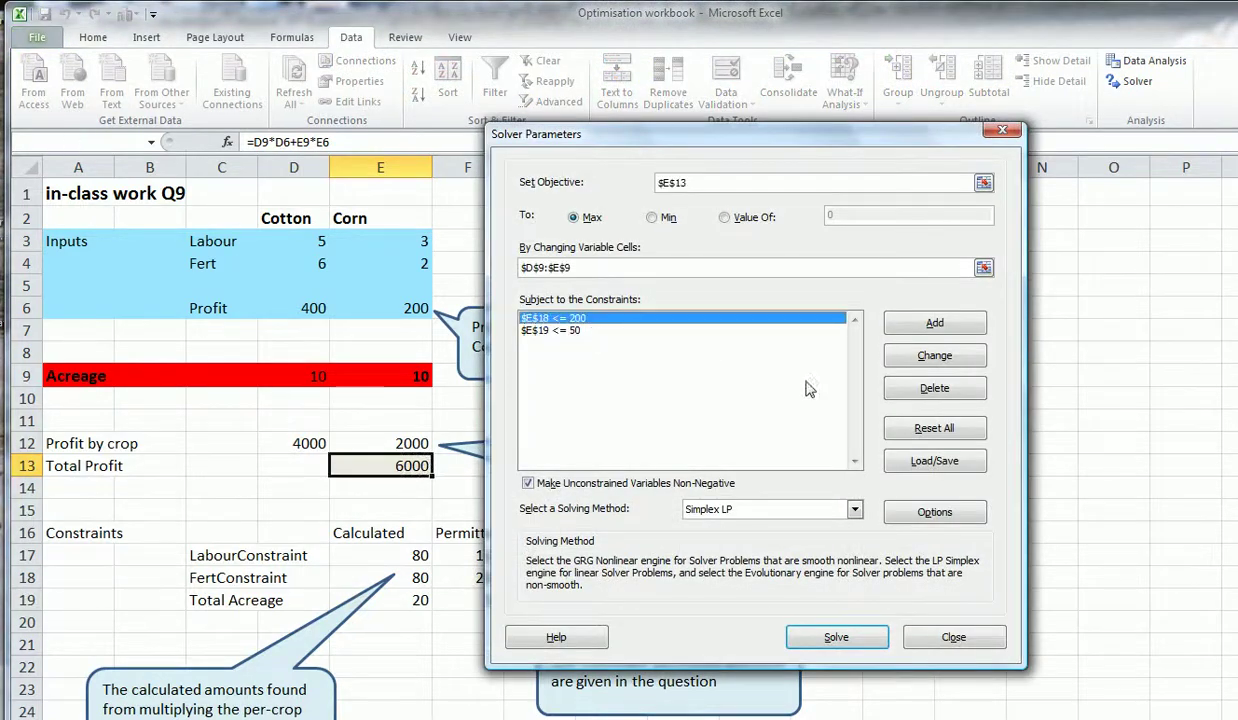
{"action": "left_click", "coordinate": [906, 390]}
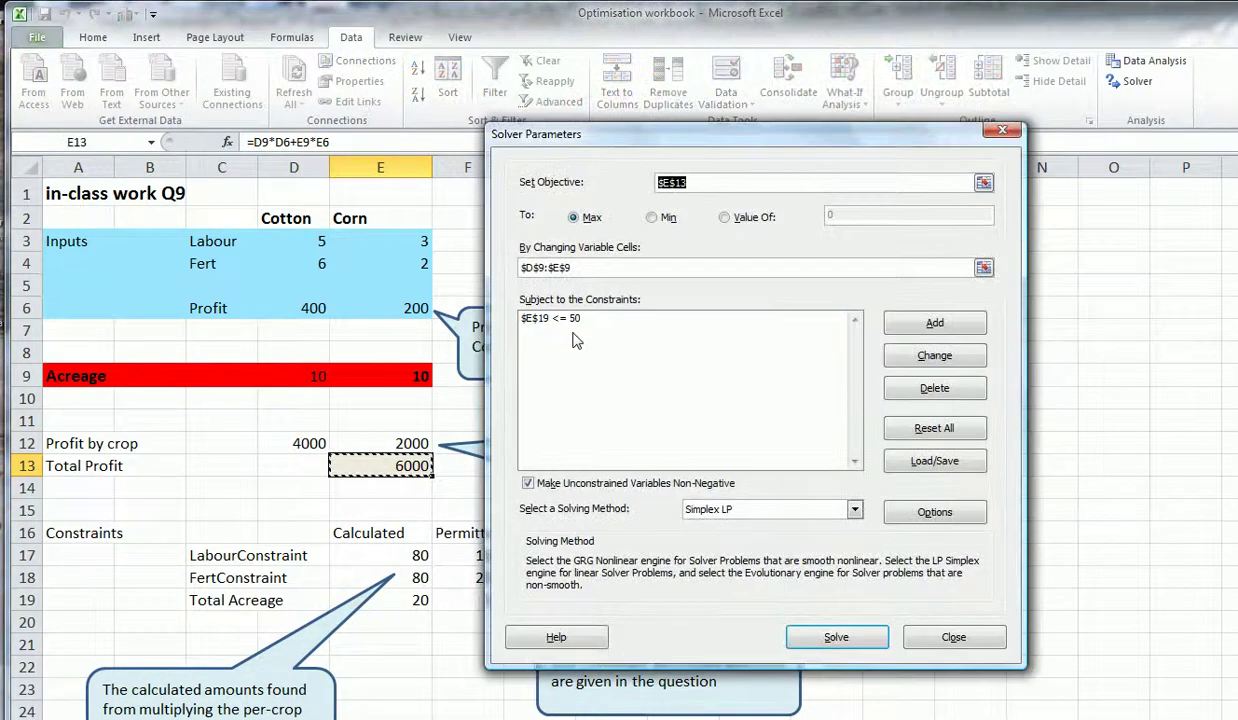
{"action": "left_click", "coordinate": [551, 316]}
{"action": "left_click", "coordinate": [924, 396]}
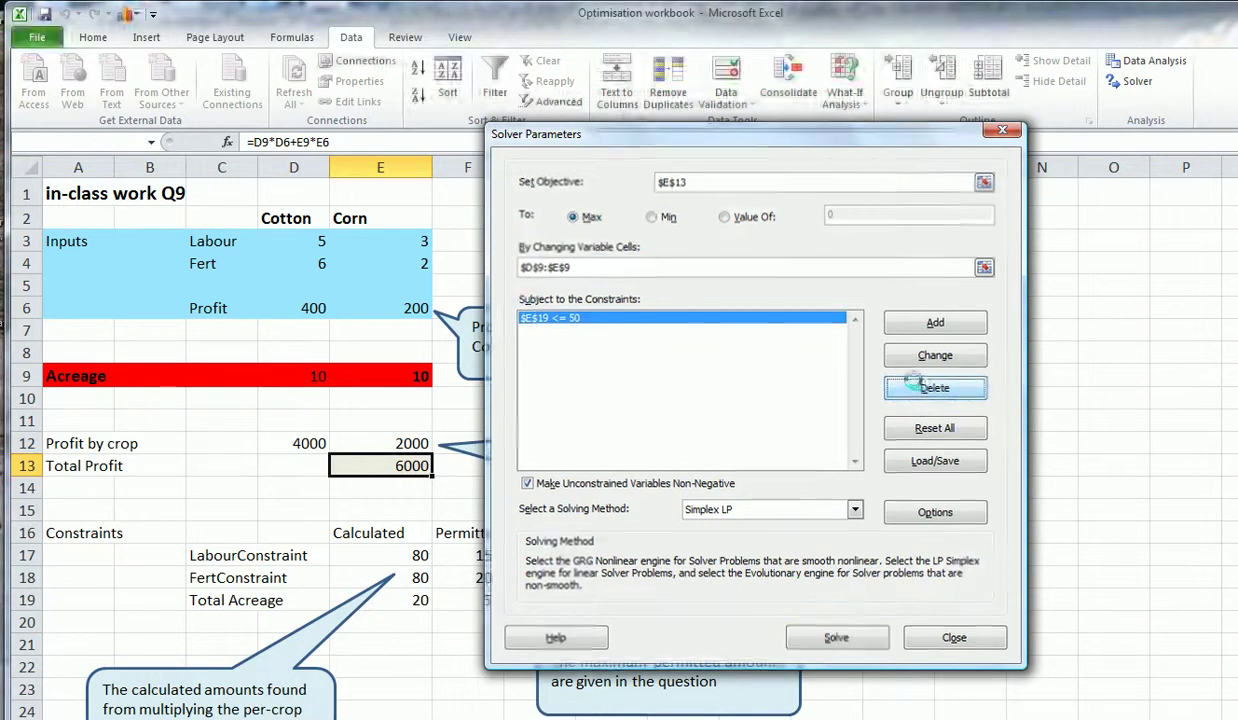
Add the constraints $E$17 <= $F$17 for labour and $E$18 <= $F$18 for fertiliser
{"action": "left_click", "coordinate": [905, 323]}
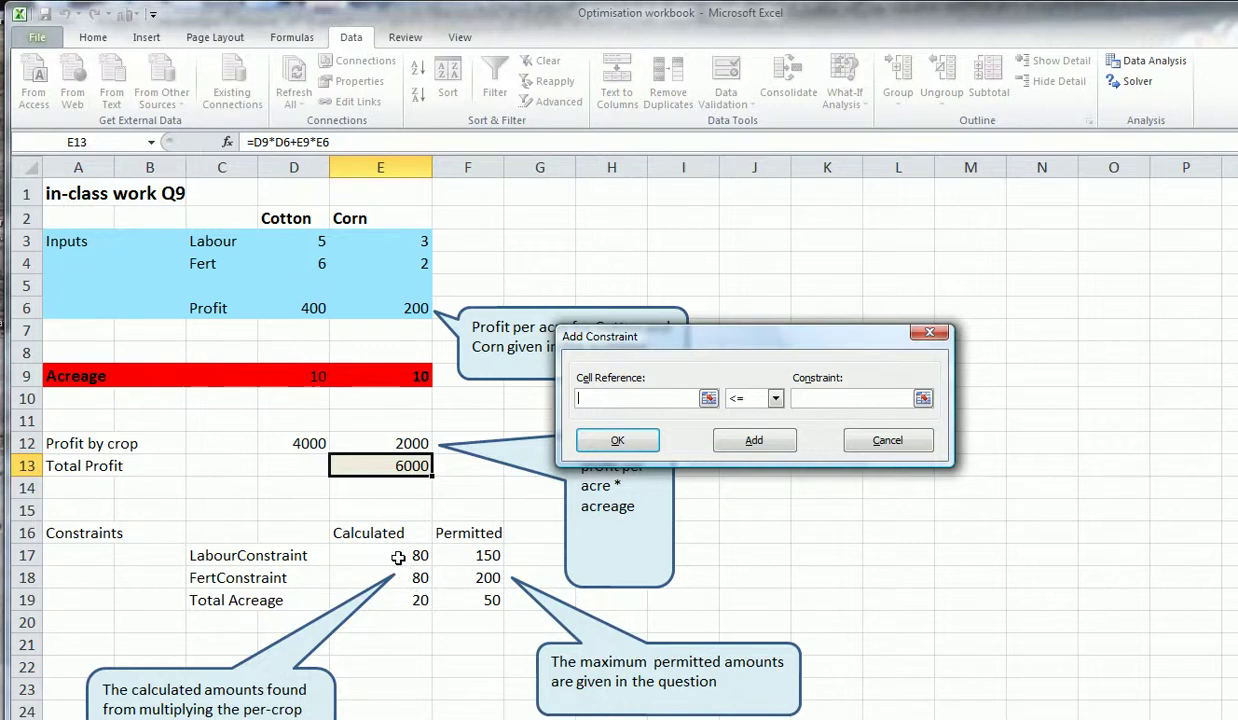
{"action": "left_click", "coordinate": [398, 557]}
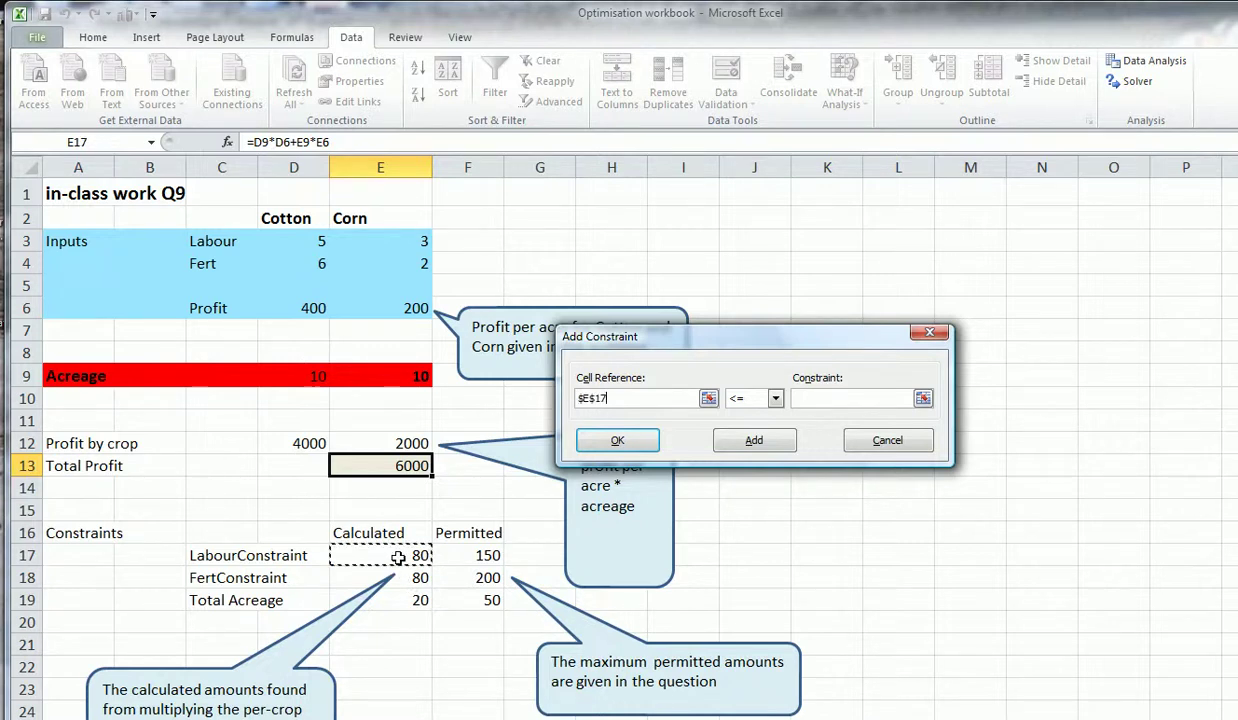
{"action": "left_click", "coordinate": [806, 397]}
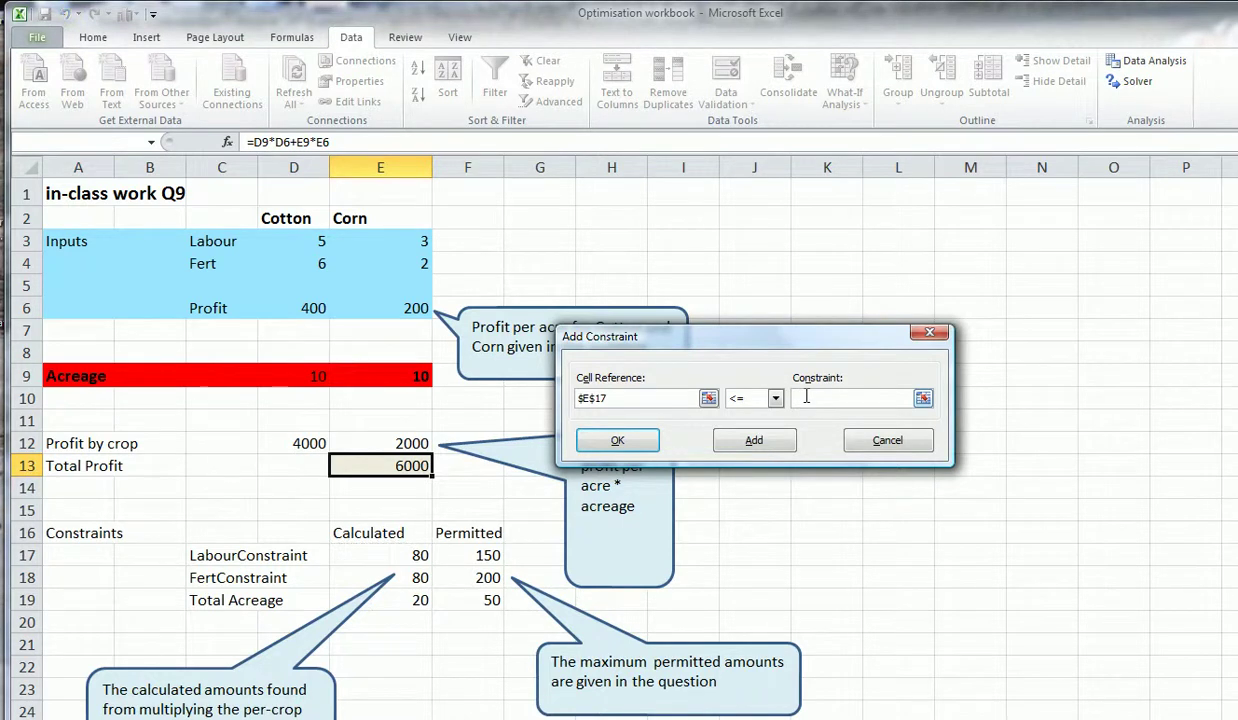
{"action": "left_click", "coordinate": [475, 555]}
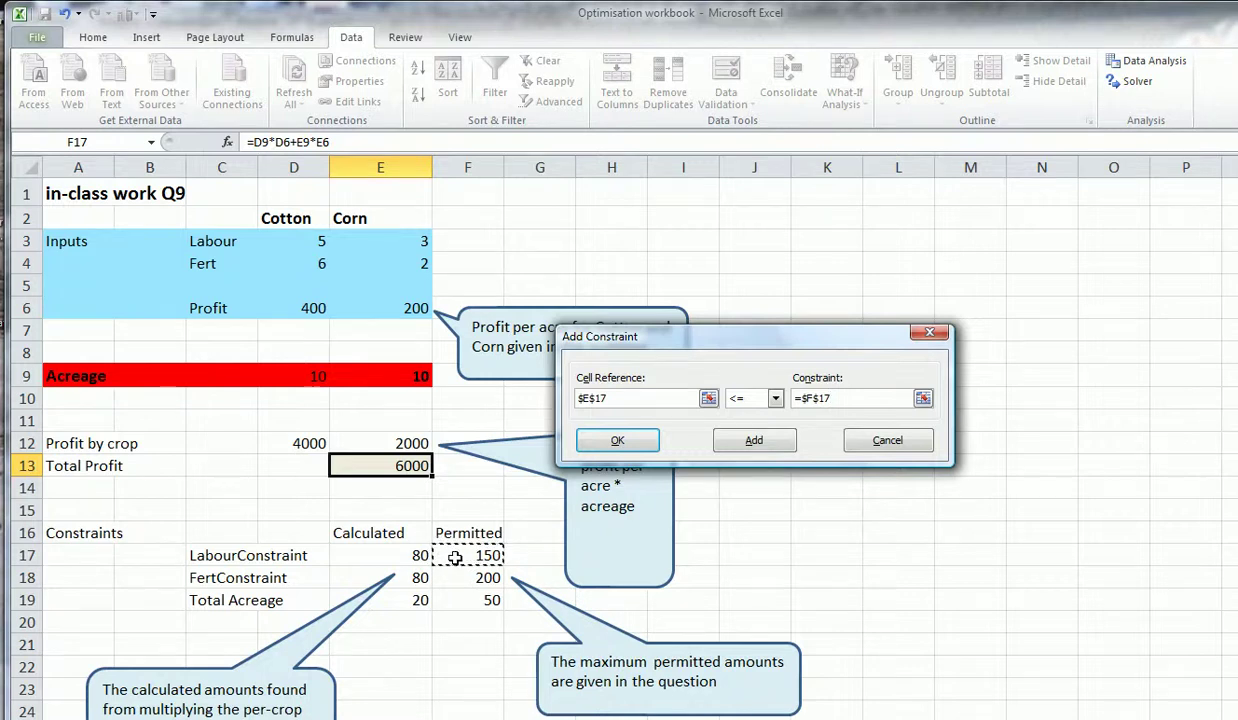
{"action": "left_click", "coordinate": [616, 444]}
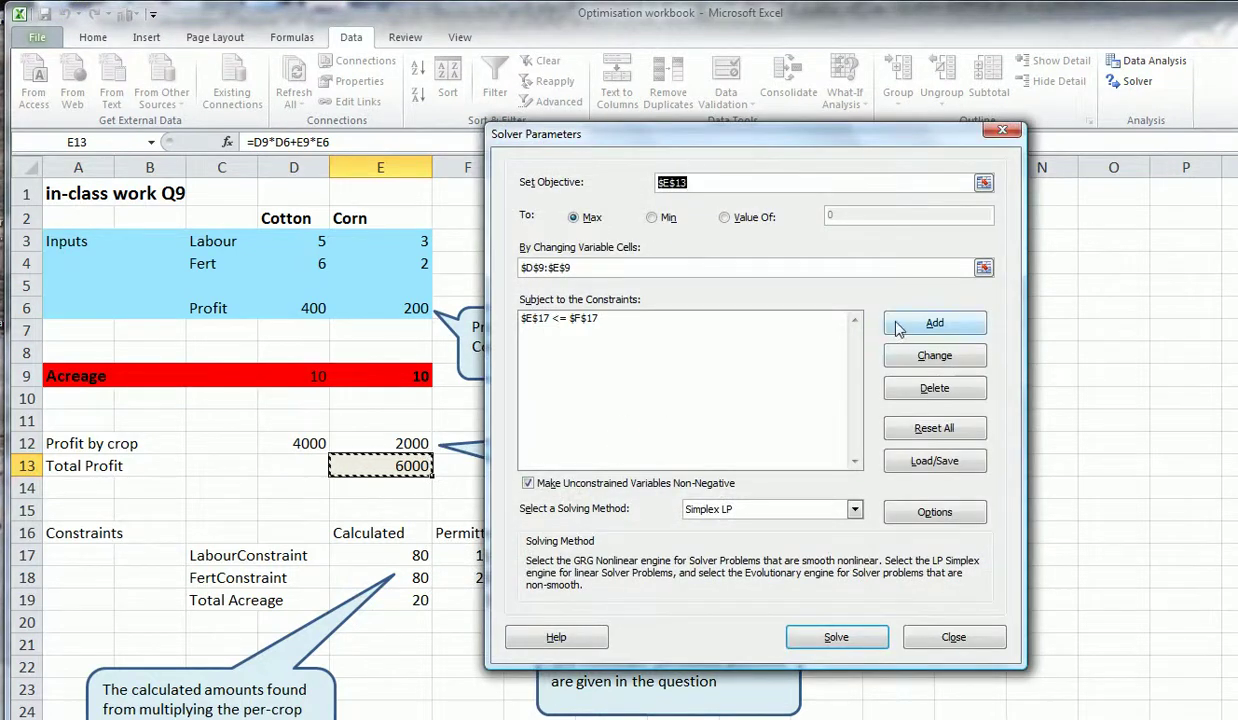
{"action": "left_click", "coordinate": [897, 326]}
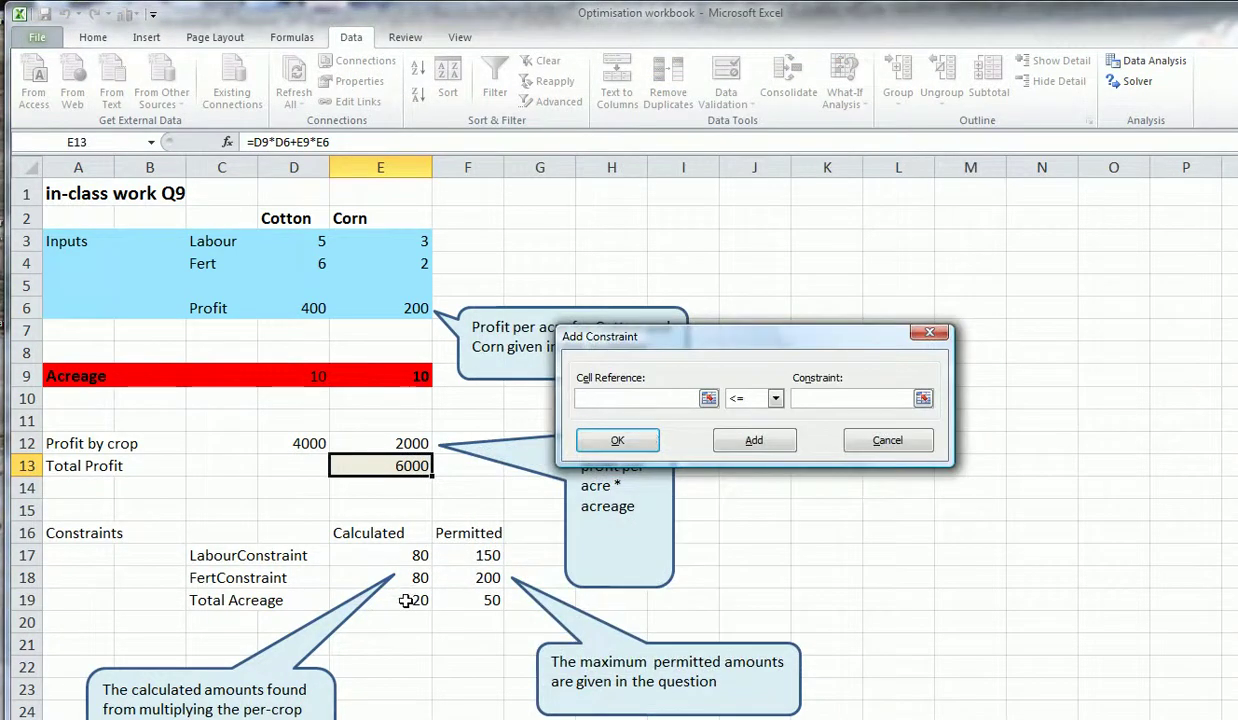
{"action": "left_click", "coordinate": [396, 566]}
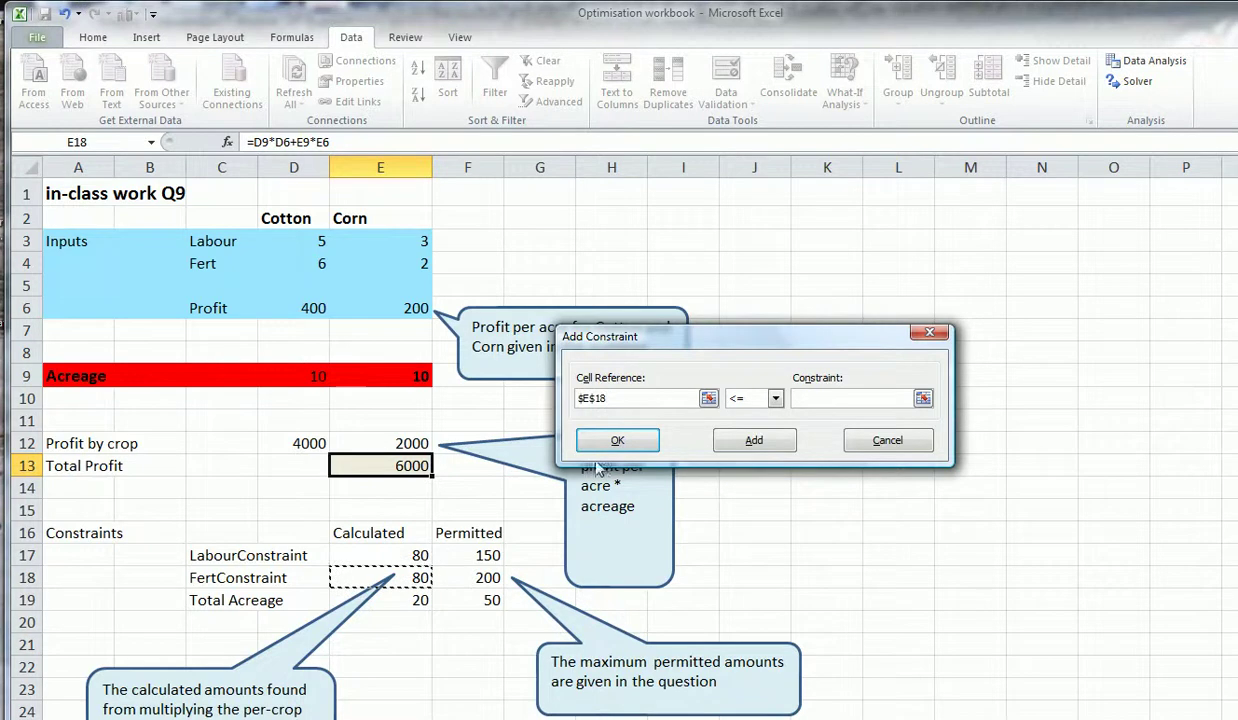
{"action": "left_click", "coordinate": [813, 397]}
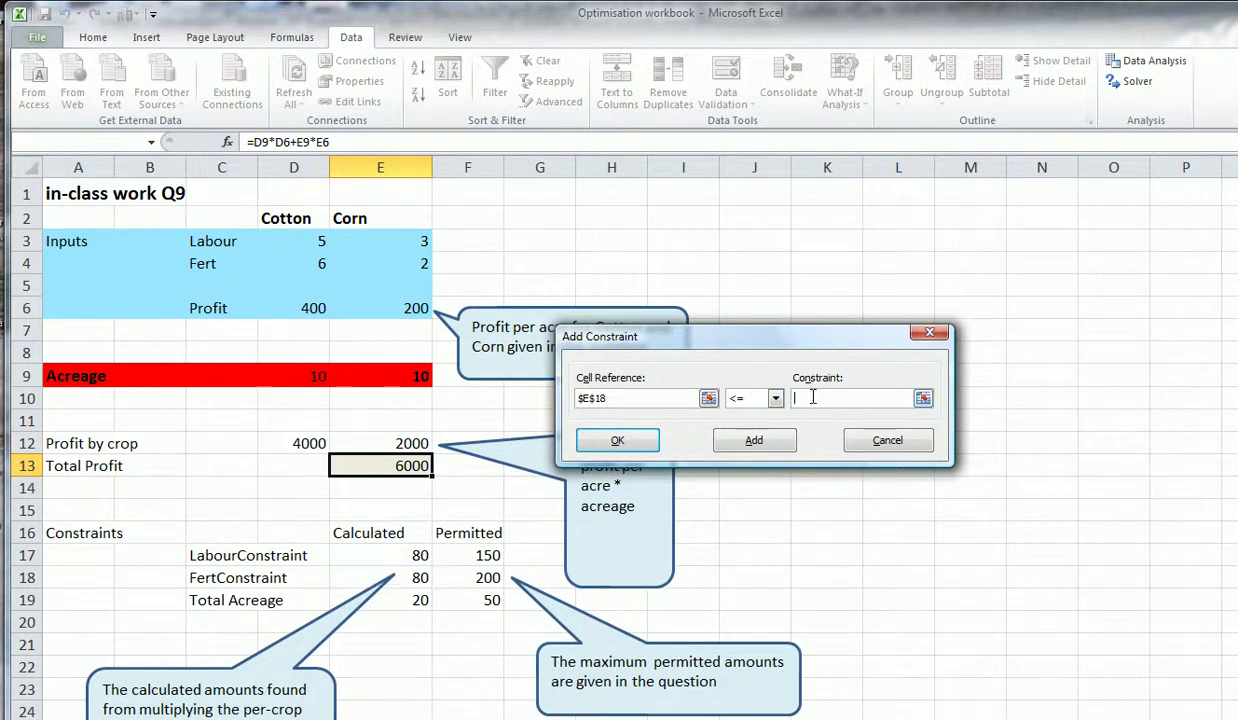
{"action": "left_click", "coordinate": [484, 580]}
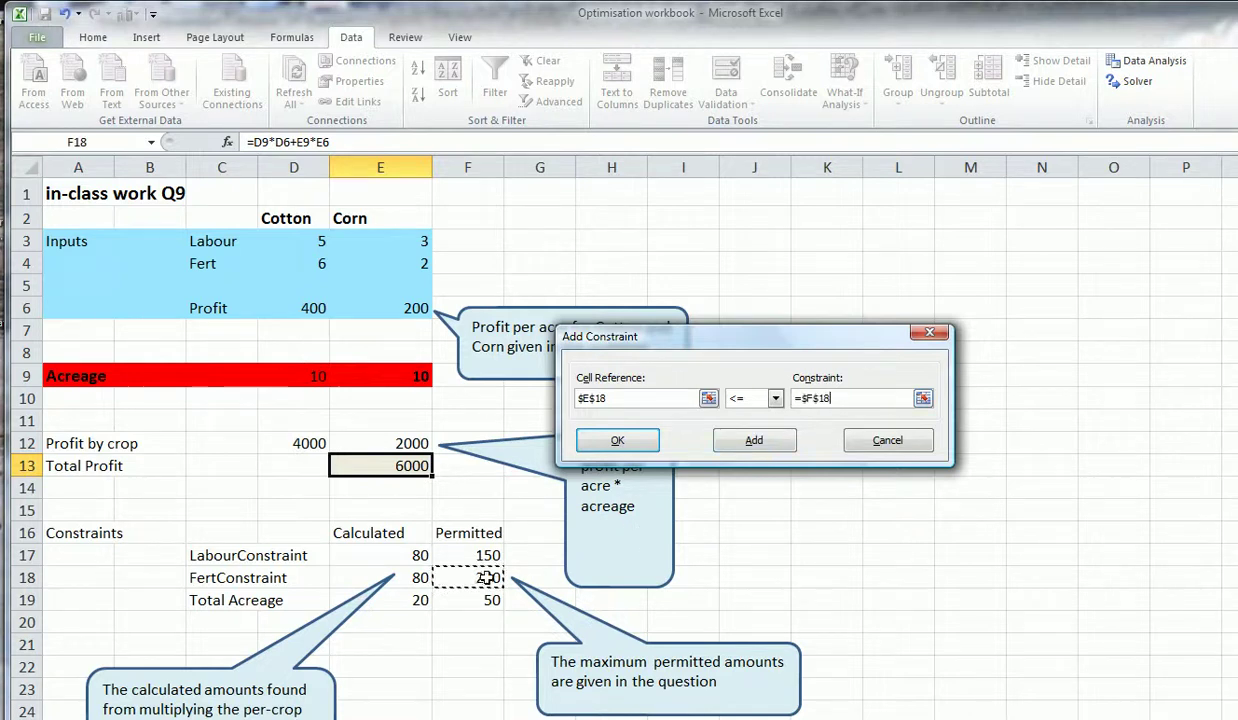
{"action": "left_click", "coordinate": [618, 441]}
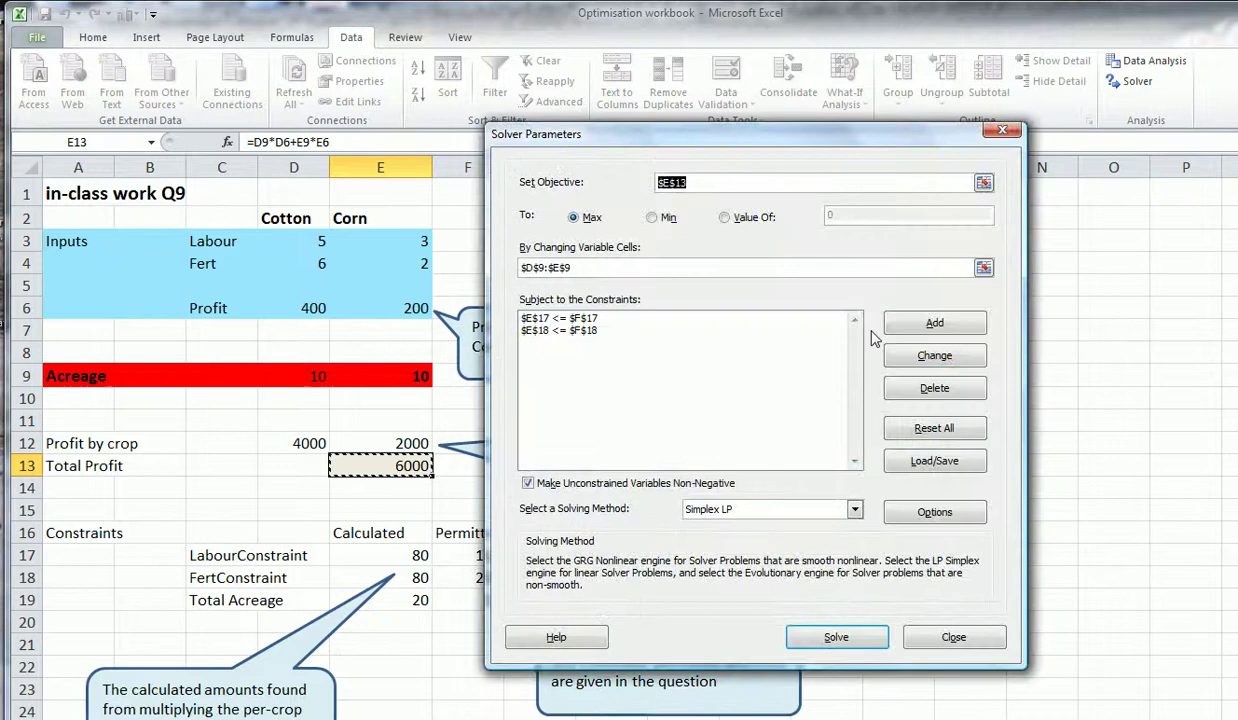
Add the total acreage constraint $E$19 <= $F$19
{"action": "left_click", "coordinate": [912, 328]}
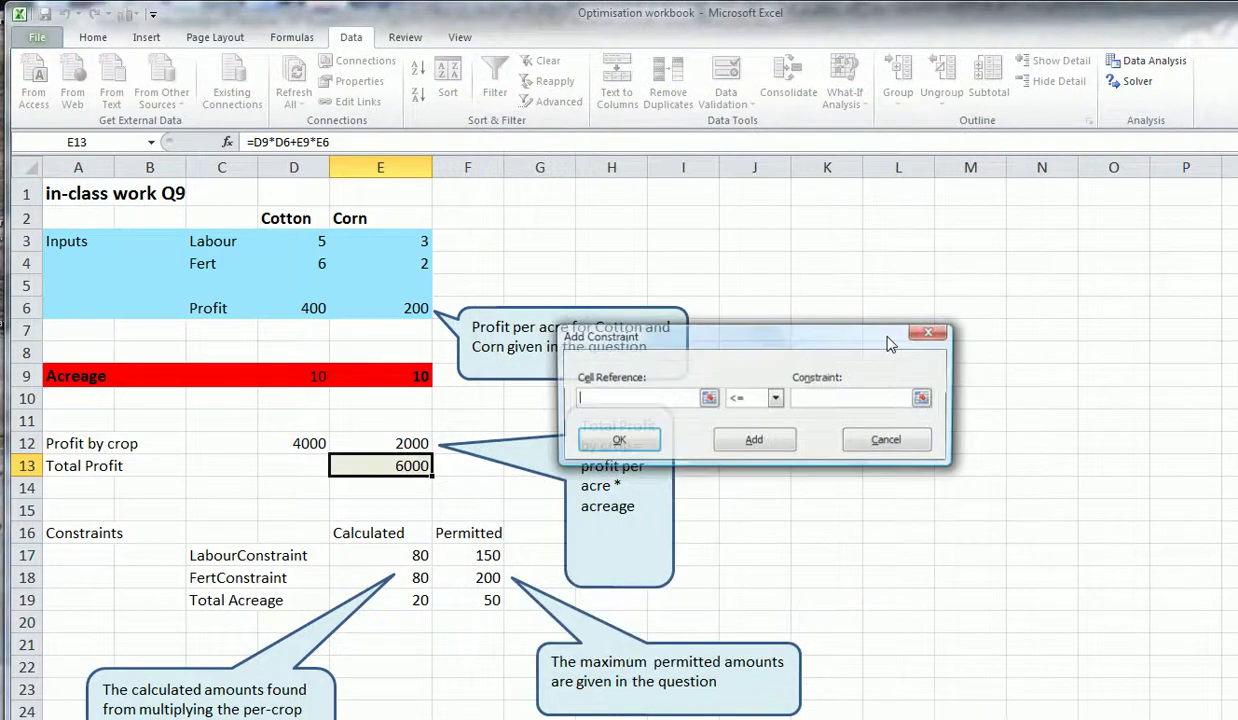
{"action": "left_click", "coordinate": [372, 598]}
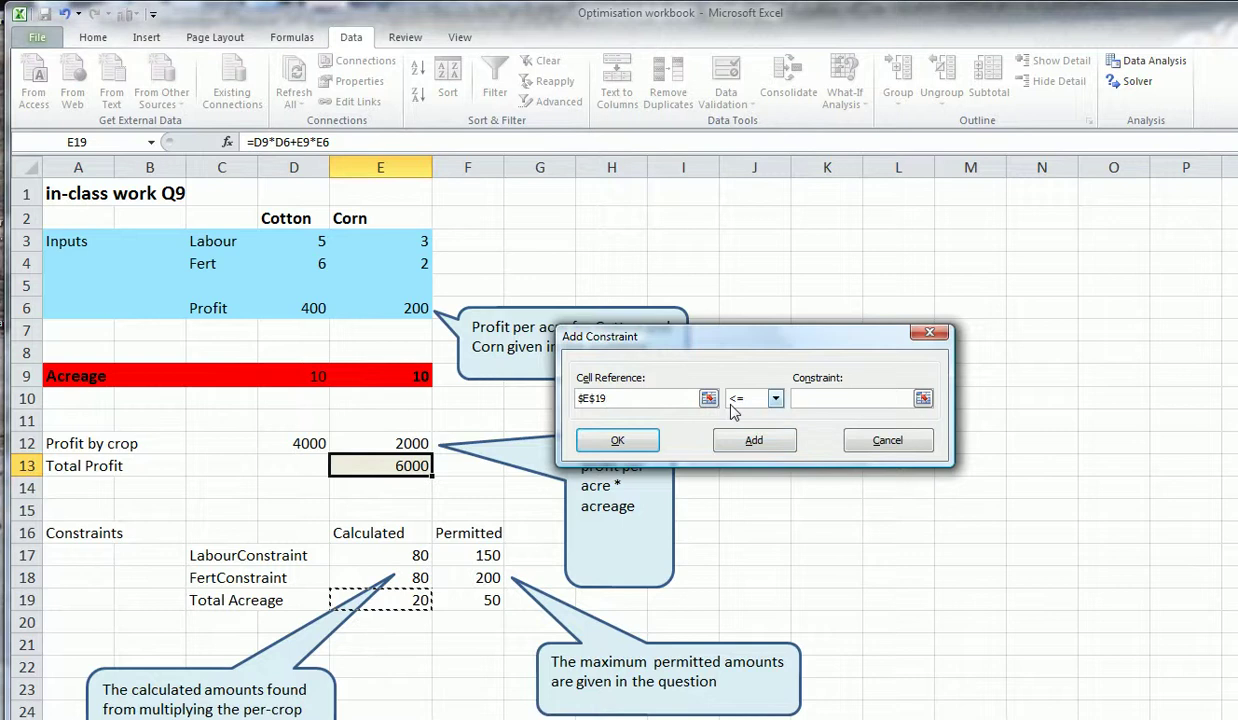
{"action": "left_click", "coordinate": [817, 397]}
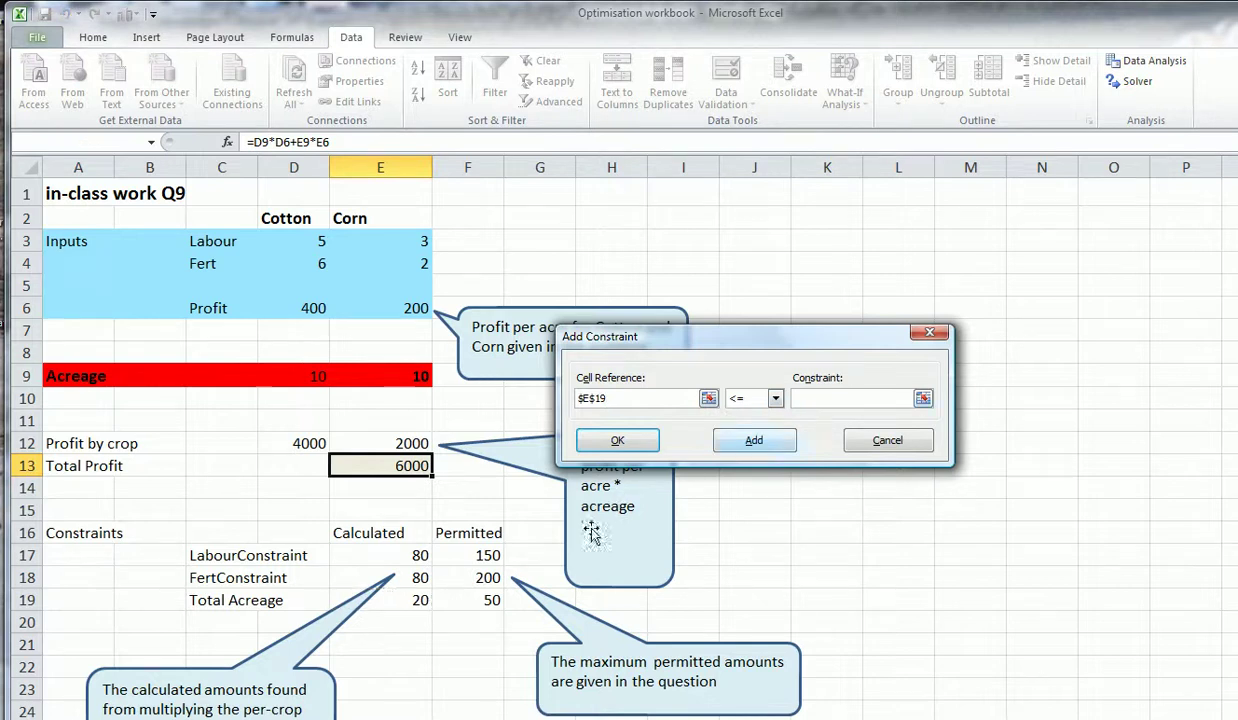
{"action": "left_click", "coordinate": [494, 600]}
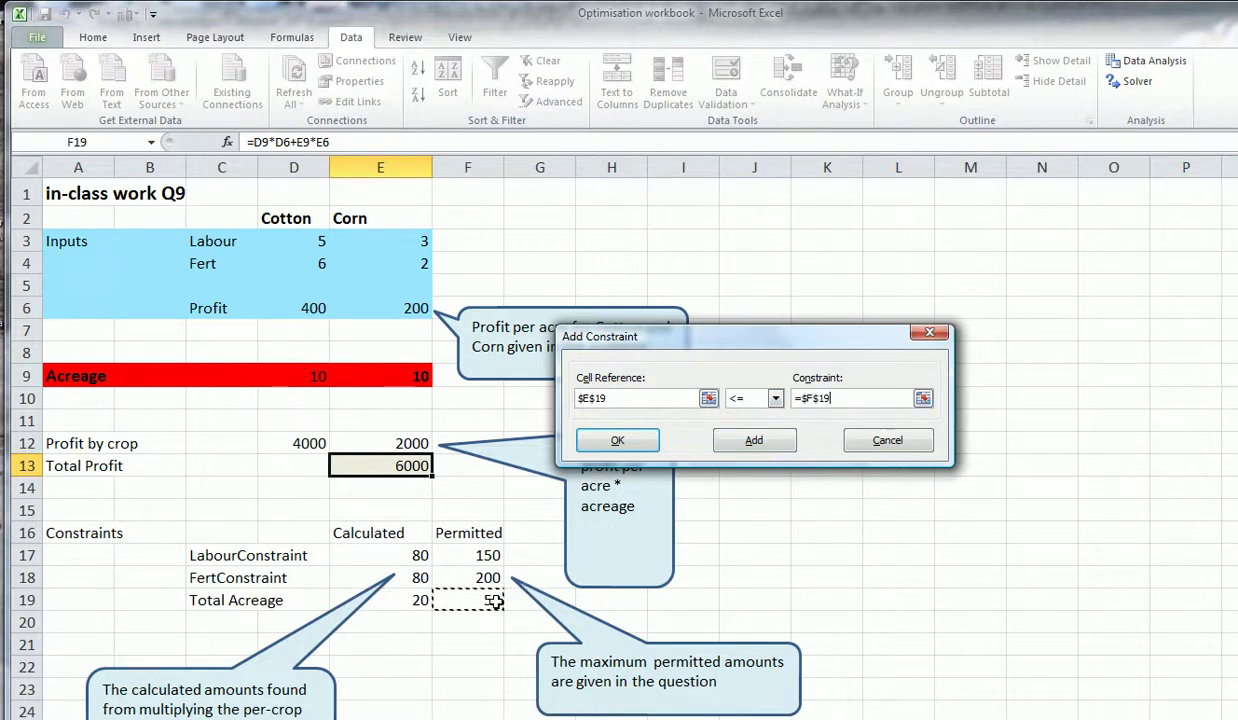
{"action": "left_click", "coordinate": [612, 442]}
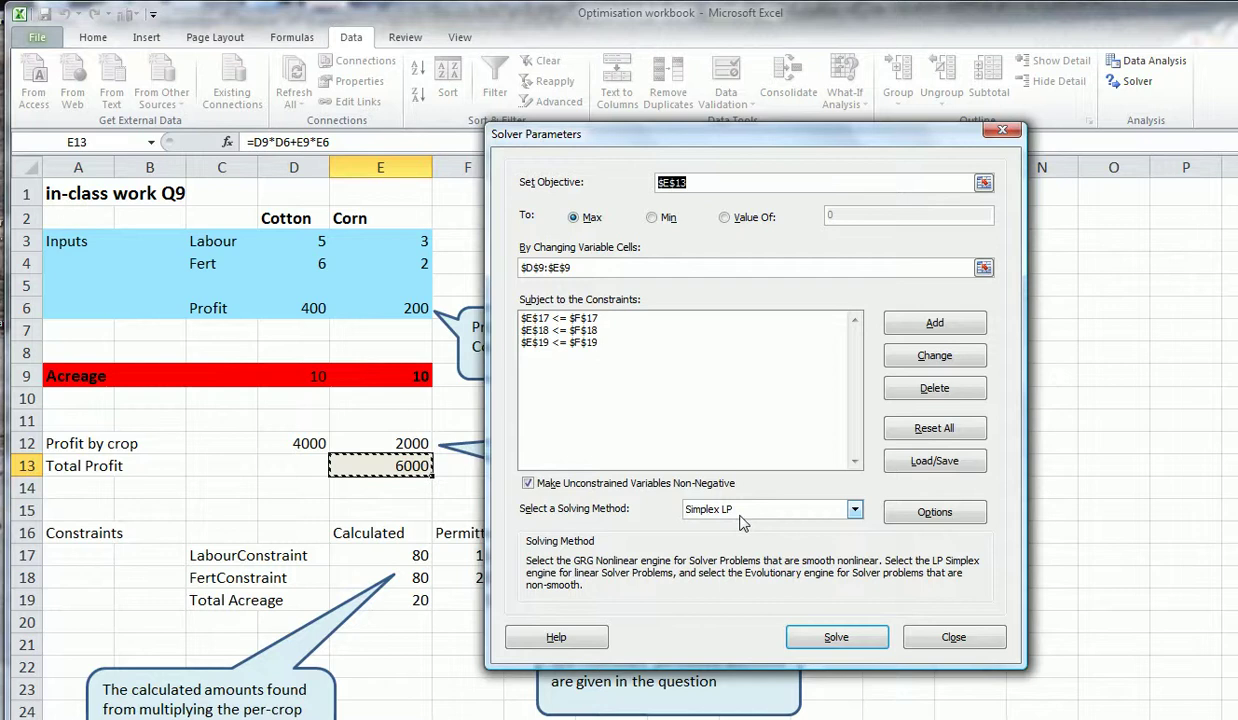
Solve for 30 acres cotton, 0 corn and profit 12000, keeping it with a Sensitivity report
{"action": "left_click", "coordinate": [834, 639]}
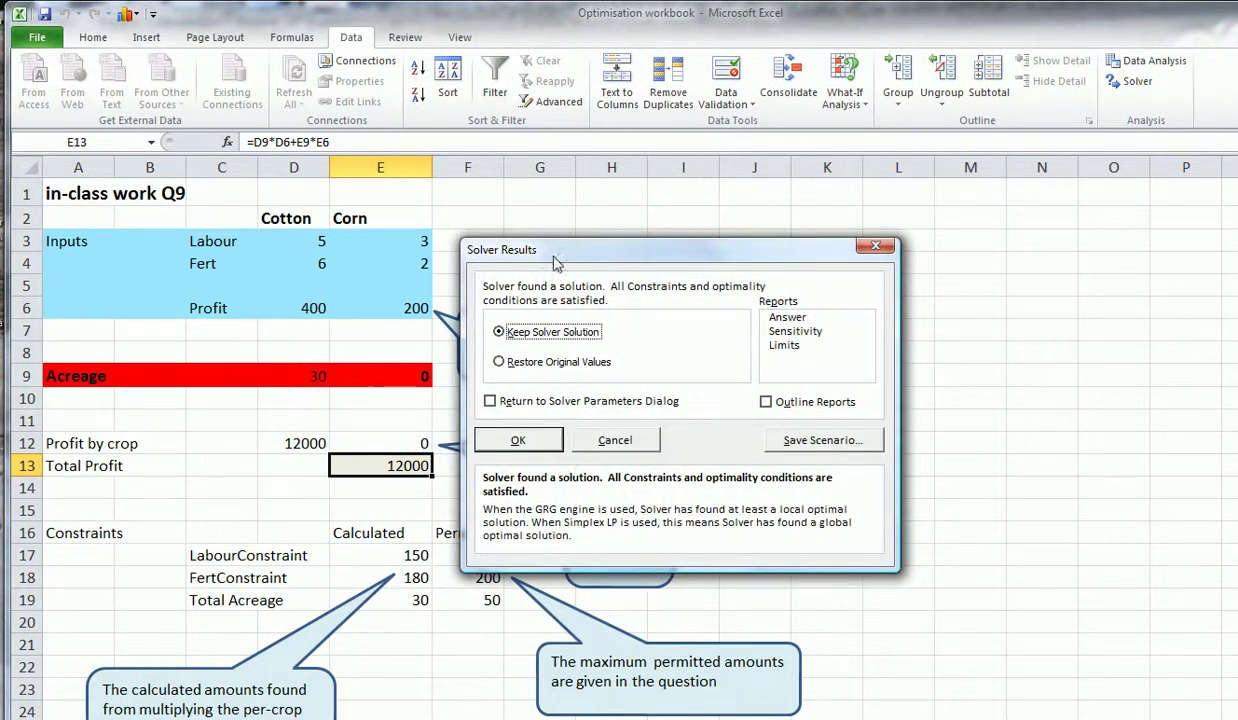
{"action": "left_click_drag", "start_coordinate": [557, 262], "coordinate": [701, 211]}
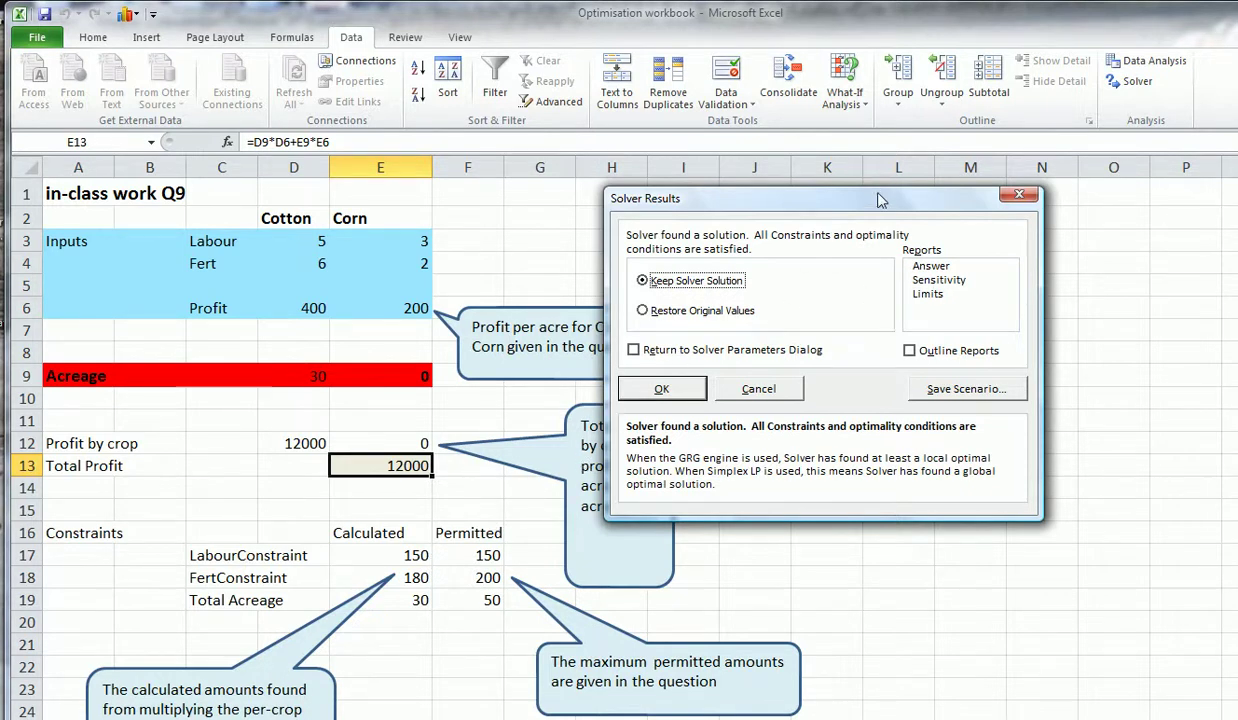
{"action": "left_click_drag", "start_coordinate": [850, 192], "coordinate": [650, 190]}
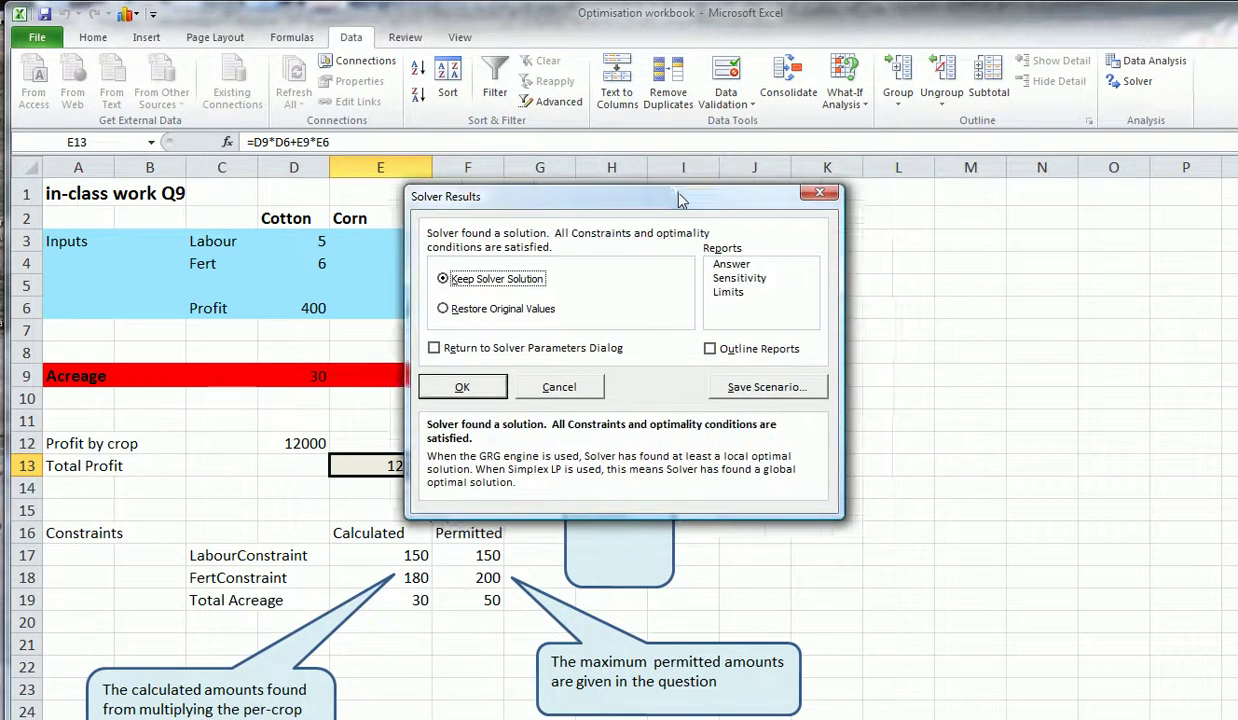
{"action": "left_click", "coordinate": [725, 280]}
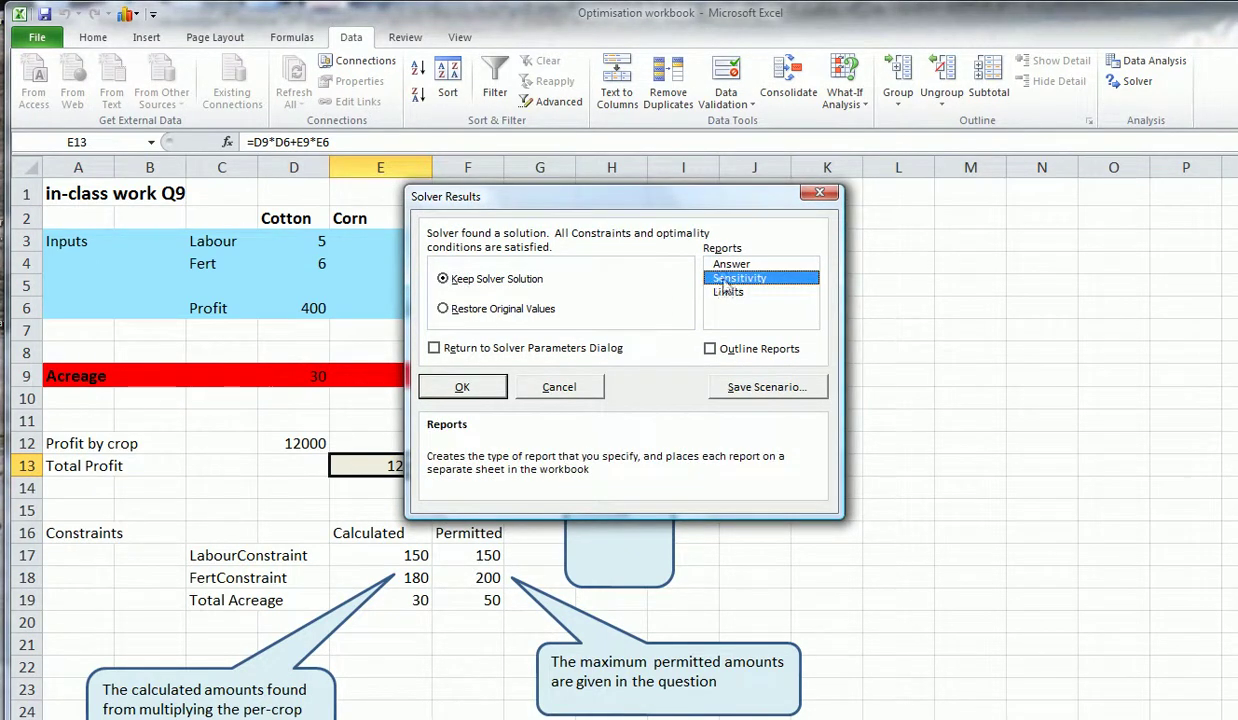
{"action": "left_click", "coordinate": [474, 393]}
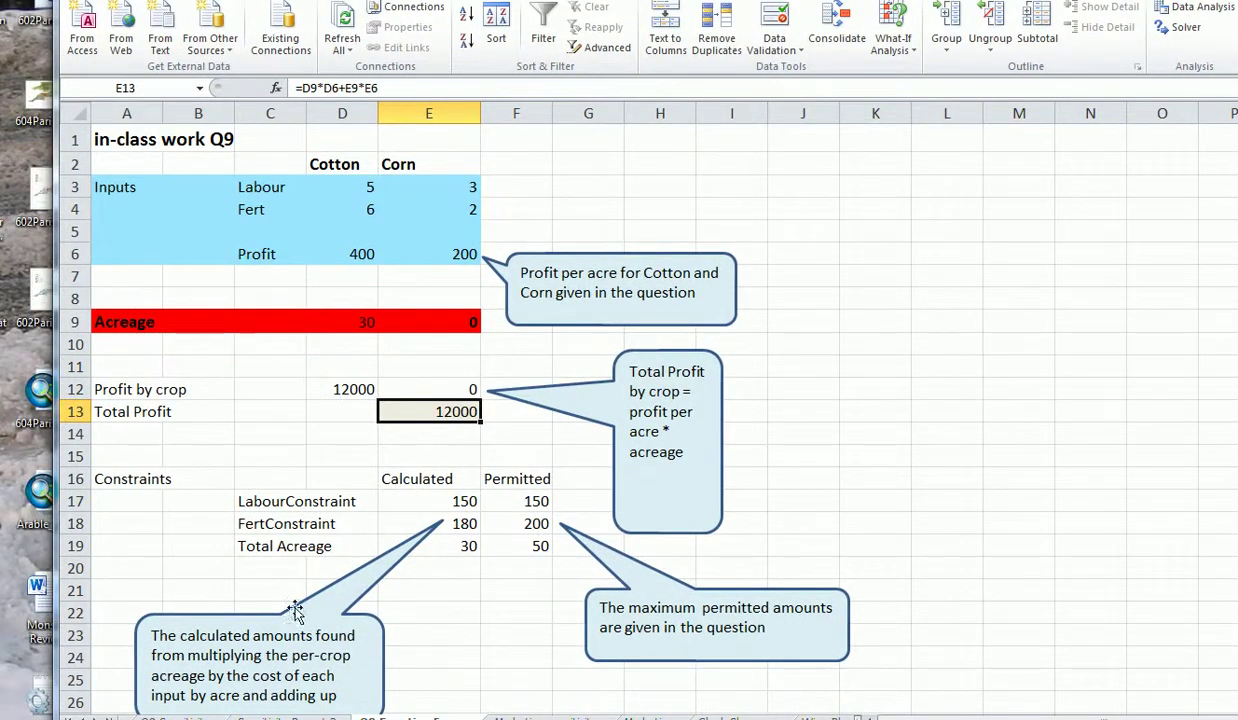
Switch to the Sensitivity Report sheet showing labour shadow price 80 and corn reduced cost -40
{"action": "left_click", "coordinate": [287, 717]}
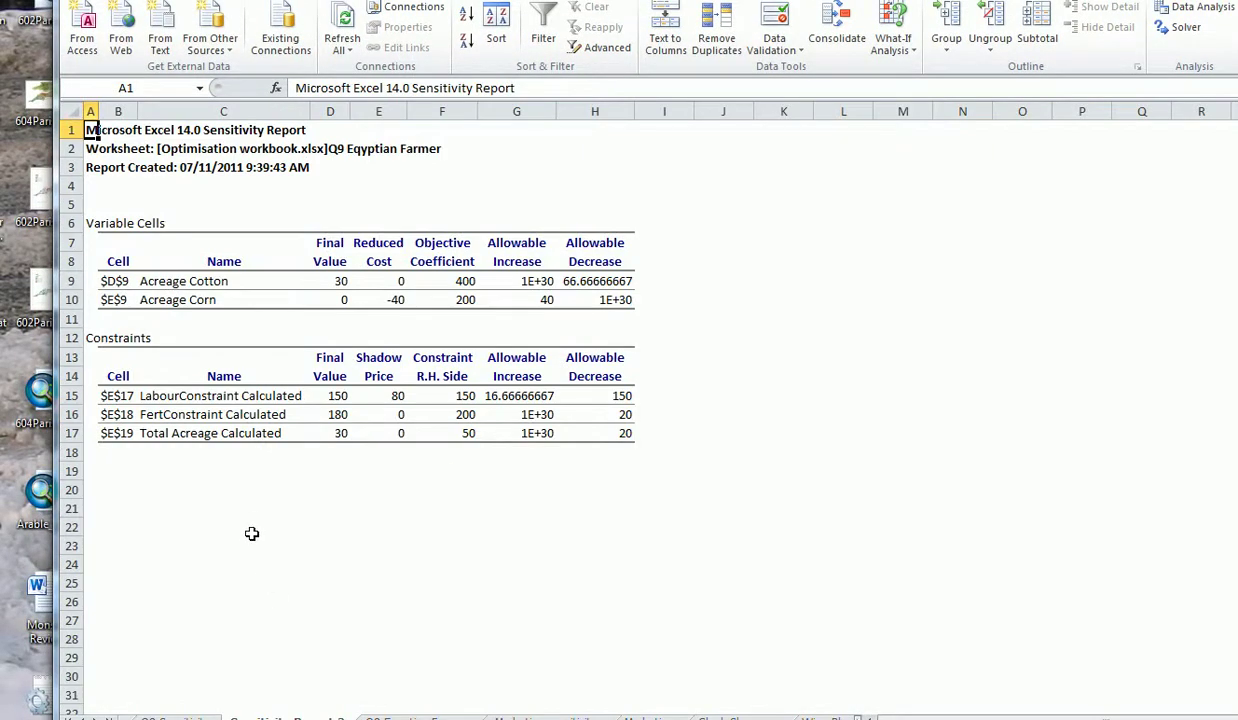